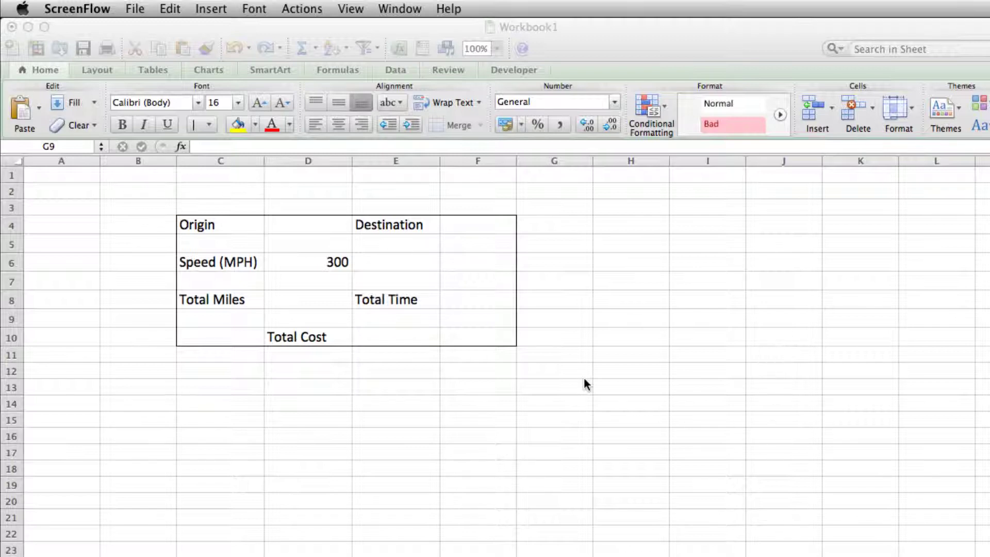
Review the mileage grid, checking the NYC row, LA column and the 2500 NYC–LA distance
click(331, 236)
click(331, 232)
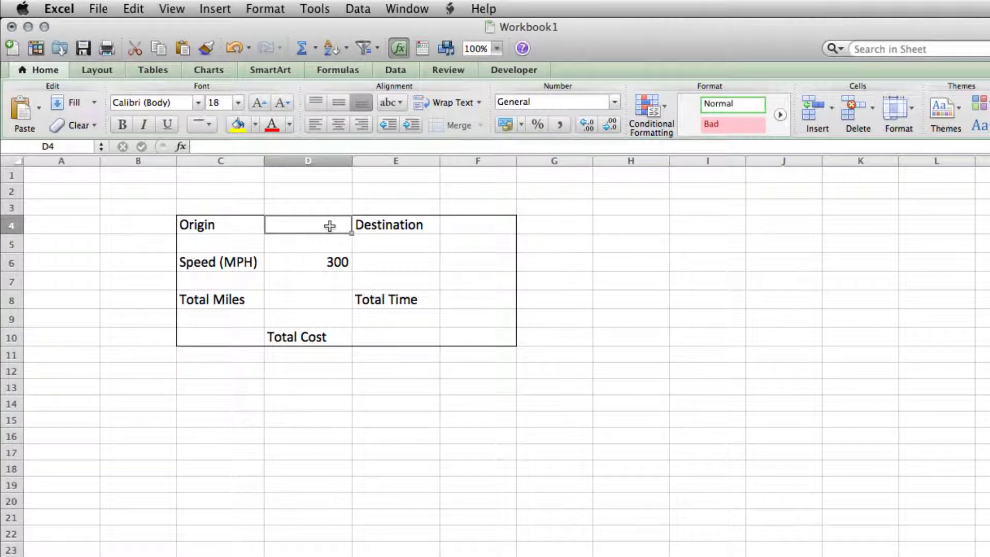
click(467, 235)
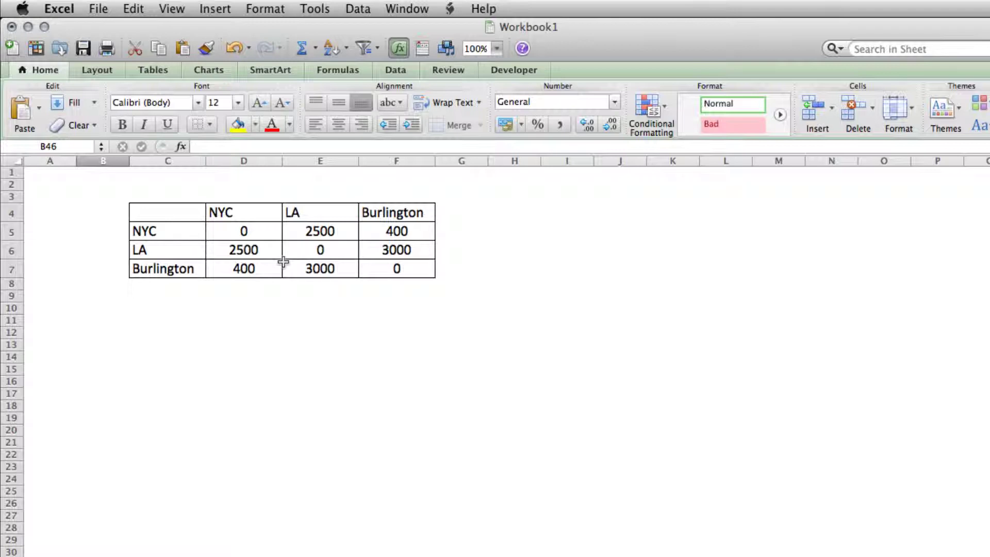
click(147, 231)
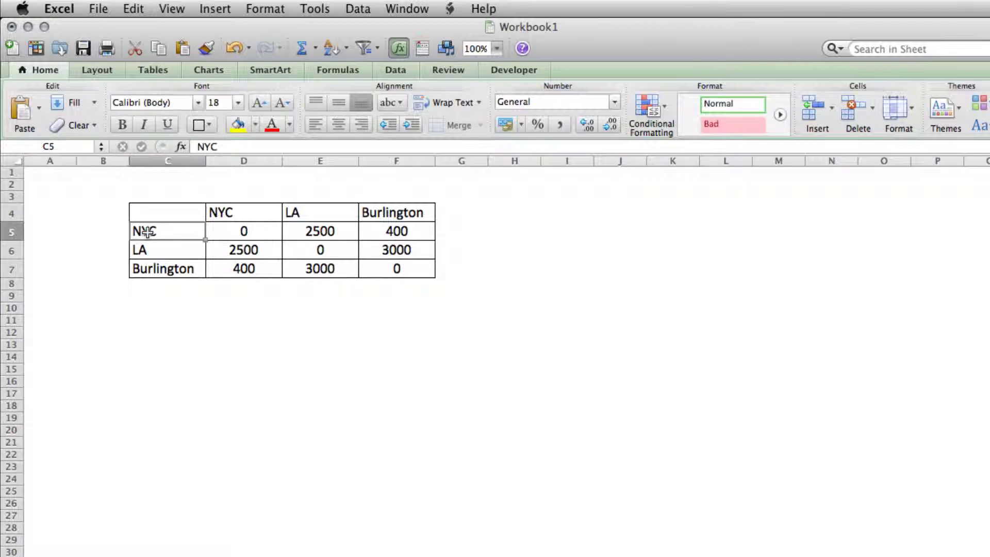
click(326, 212)
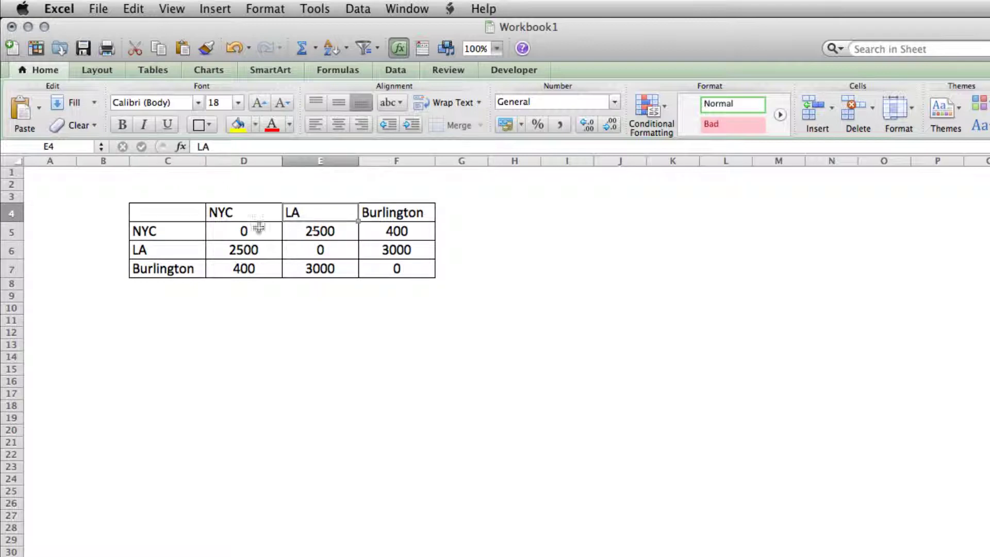
click(354, 236)
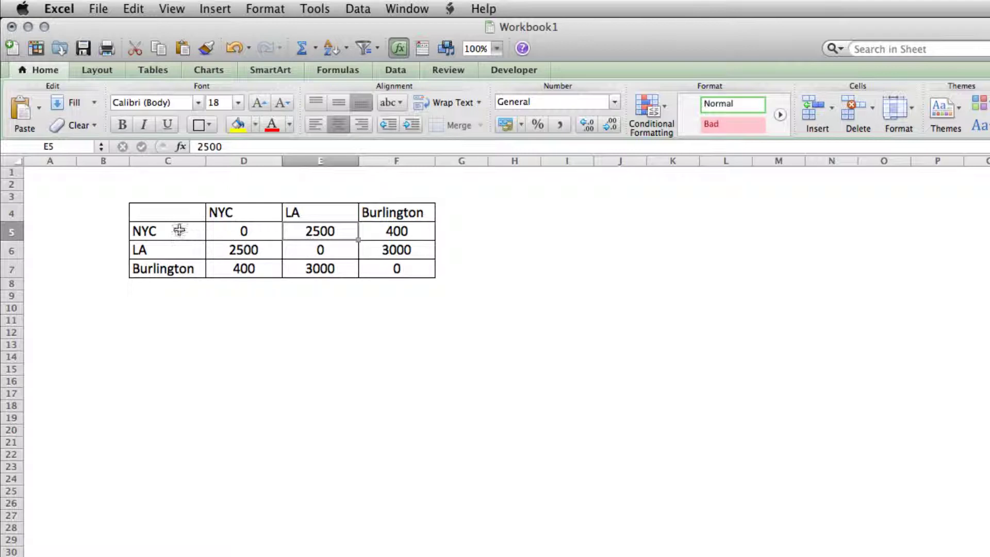
drag(176, 230, 170, 263)
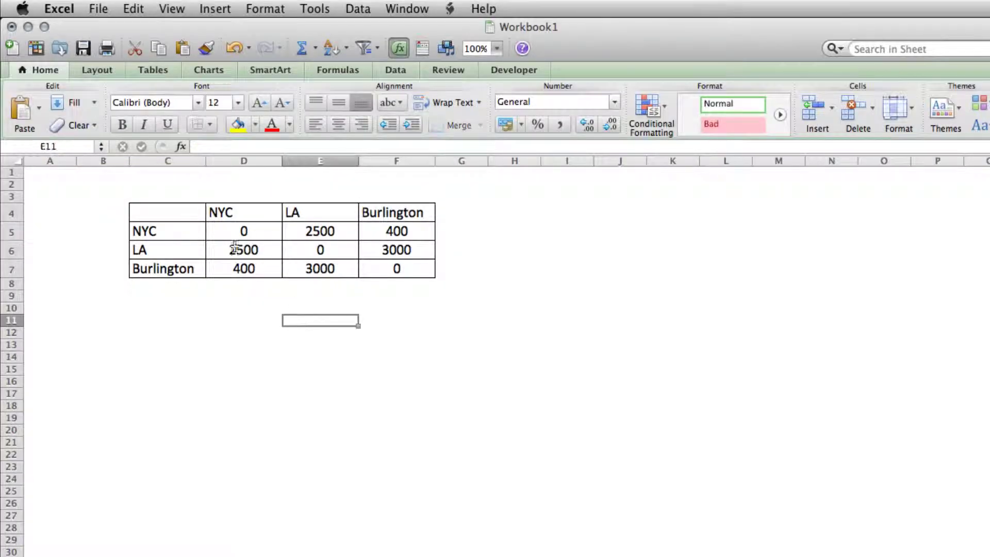
Select the city heading row D4:F4 and give it a range name in the Name box
drag(233, 227, 385, 264)
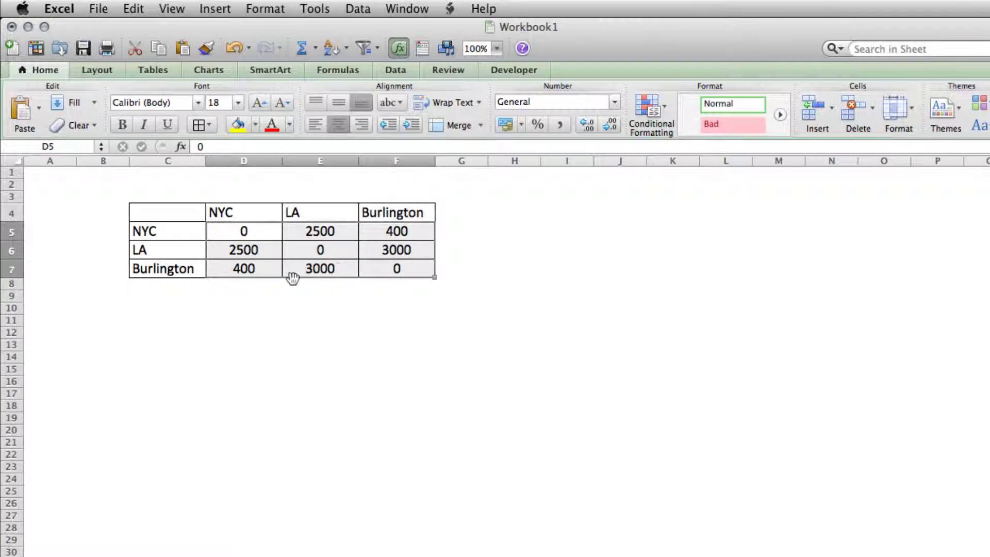
click(68, 147)
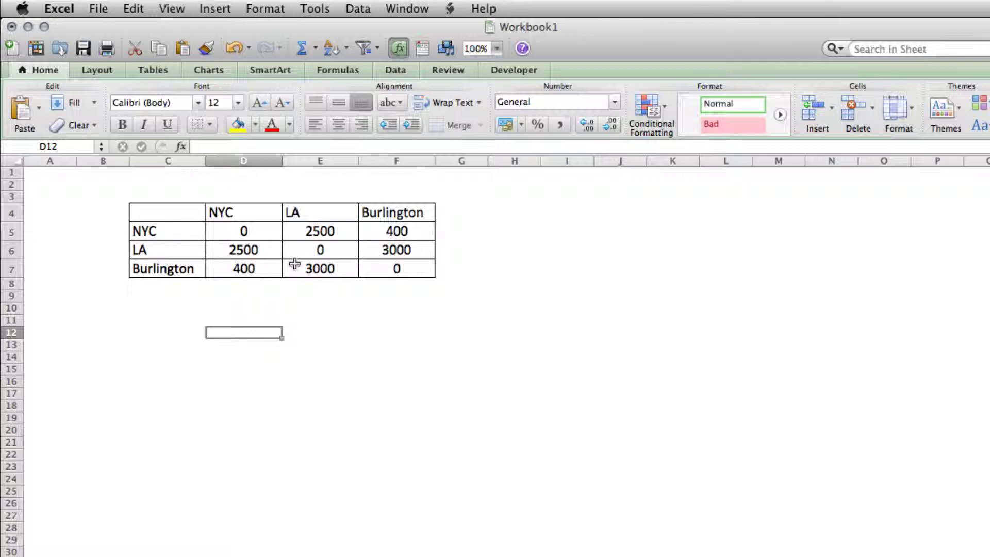
drag(166, 232, 149, 343)
drag(234, 208, 402, 216)
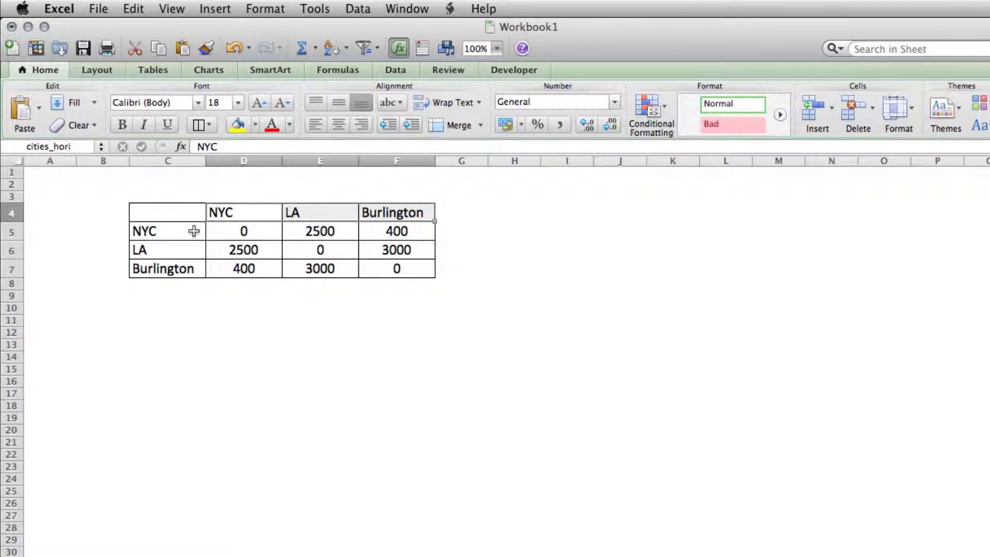
drag(145, 231, 152, 251)
drag(221, 206, 440, 205)
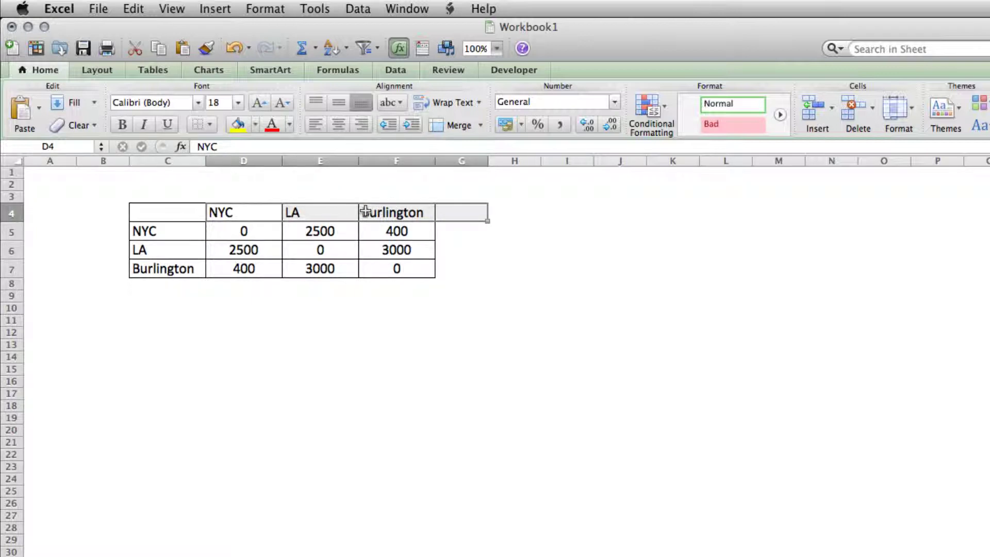
Check the LA–Burlington distance of 3000 and clear the table selection
click(405, 265)
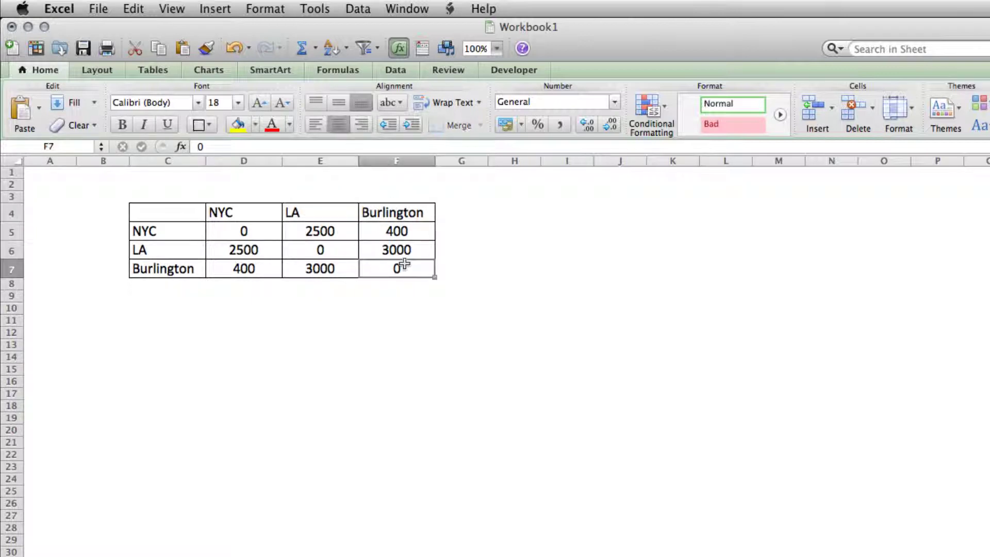
click(405, 249)
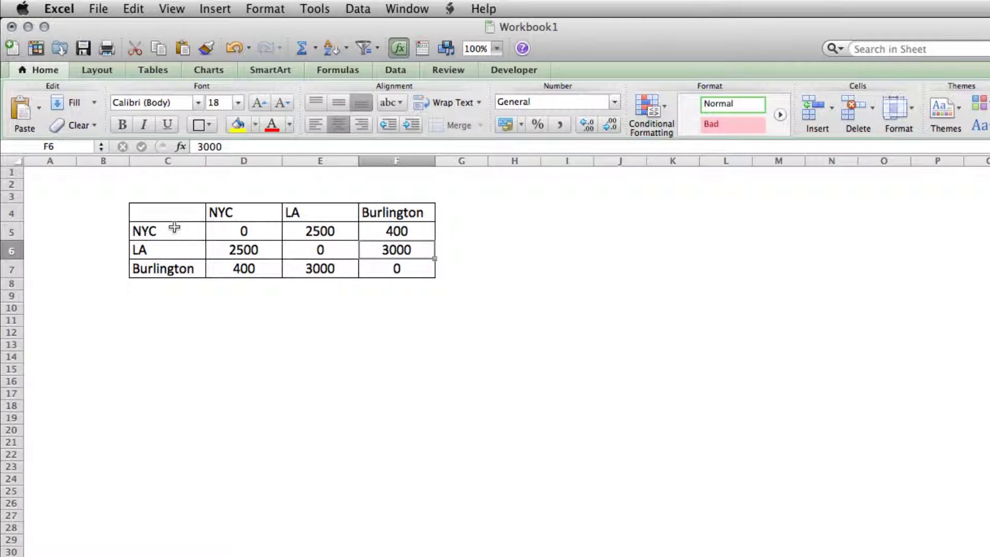
drag(174, 227, 437, 488)
click(310, 370)
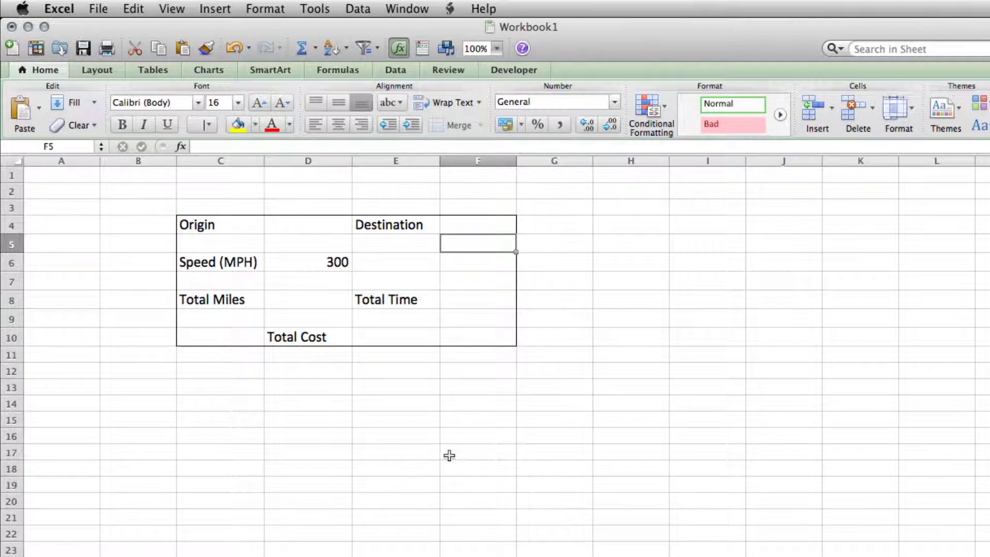
Add list validation to Origin D4 and Destination F4 with source =cities_vert
click(308, 226)
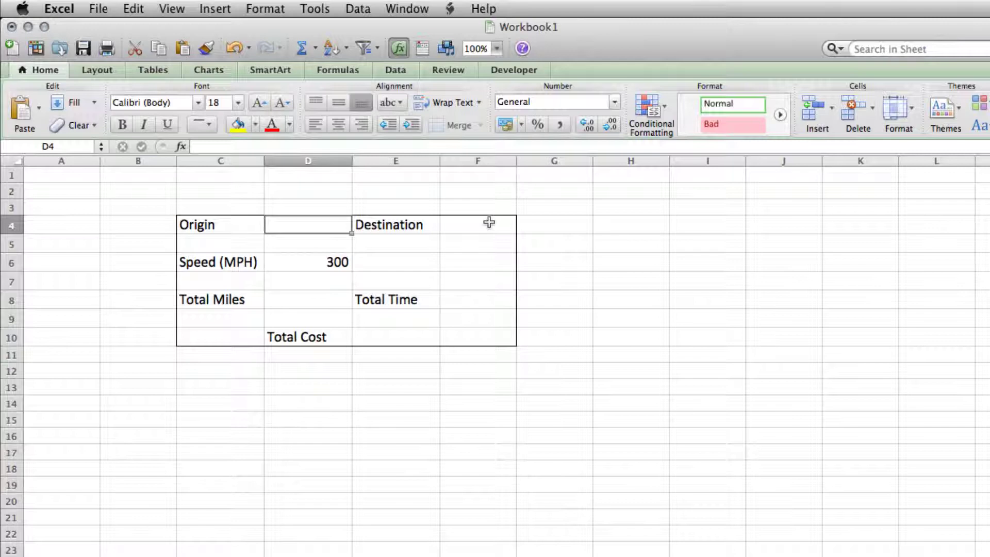
click(489, 222)
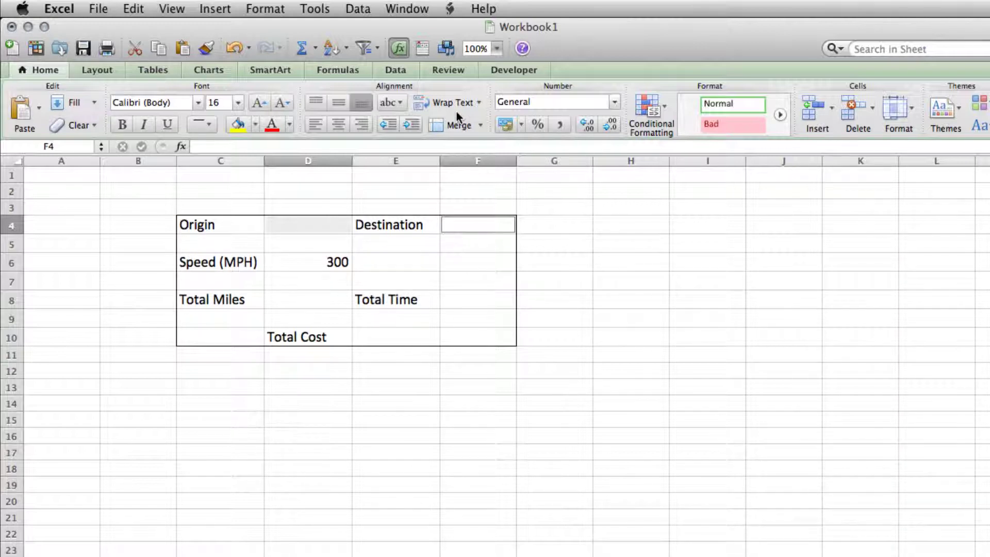
click(404, 70)
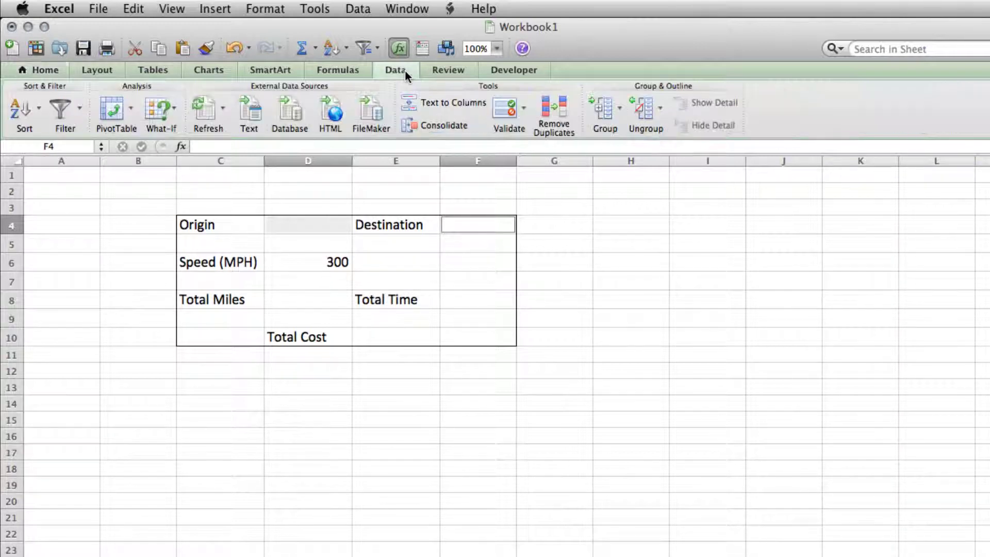
click(508, 111)
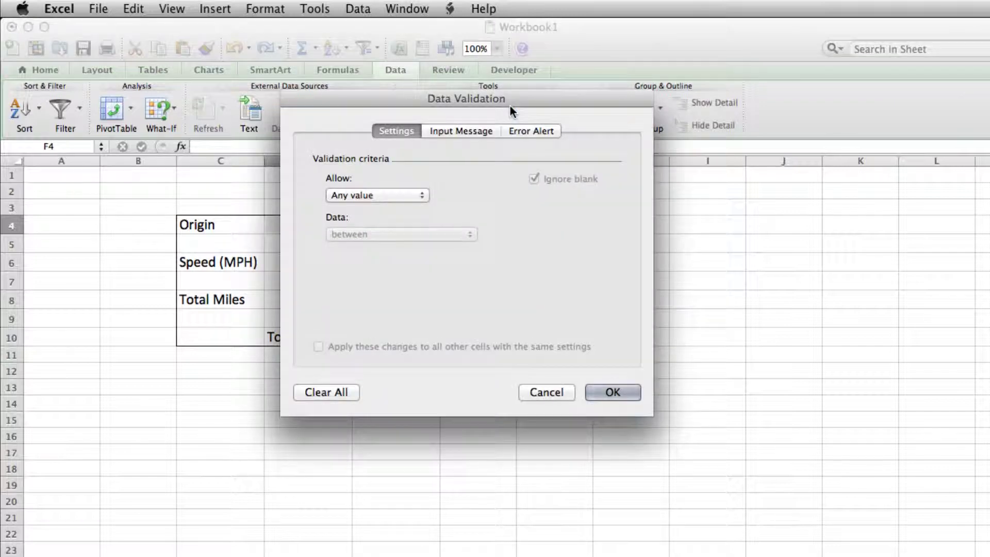
click(372, 195)
click(358, 235)
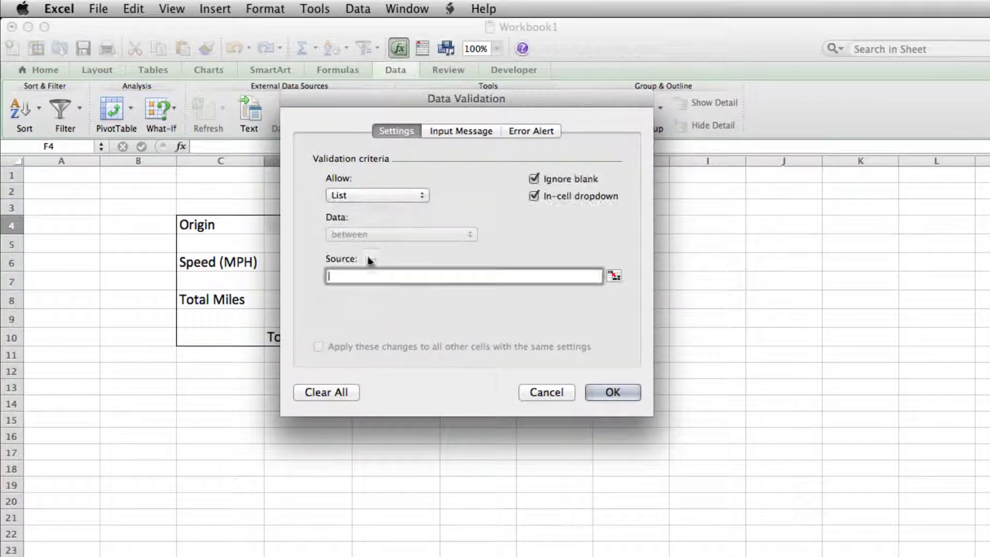
text(=)
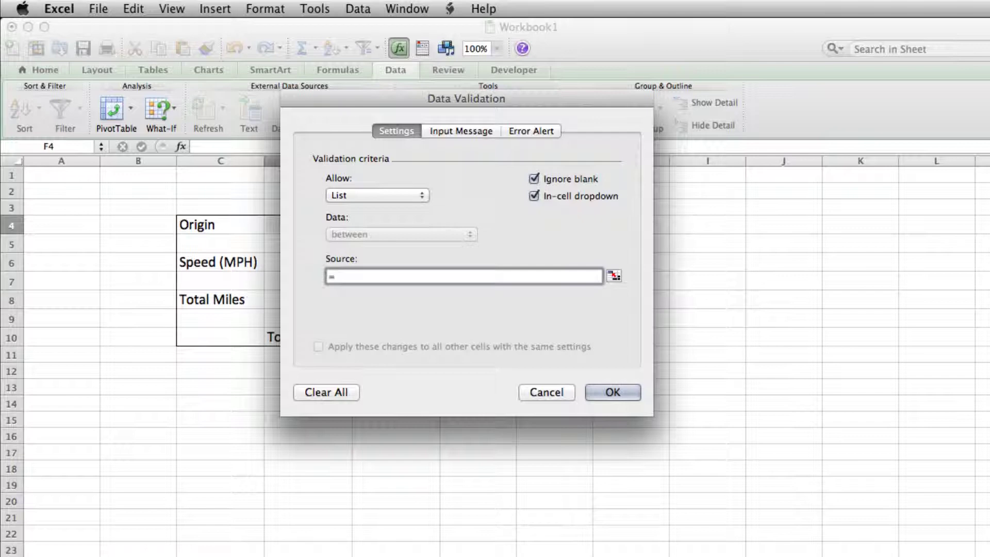
text(cities_vert)
key(Return)
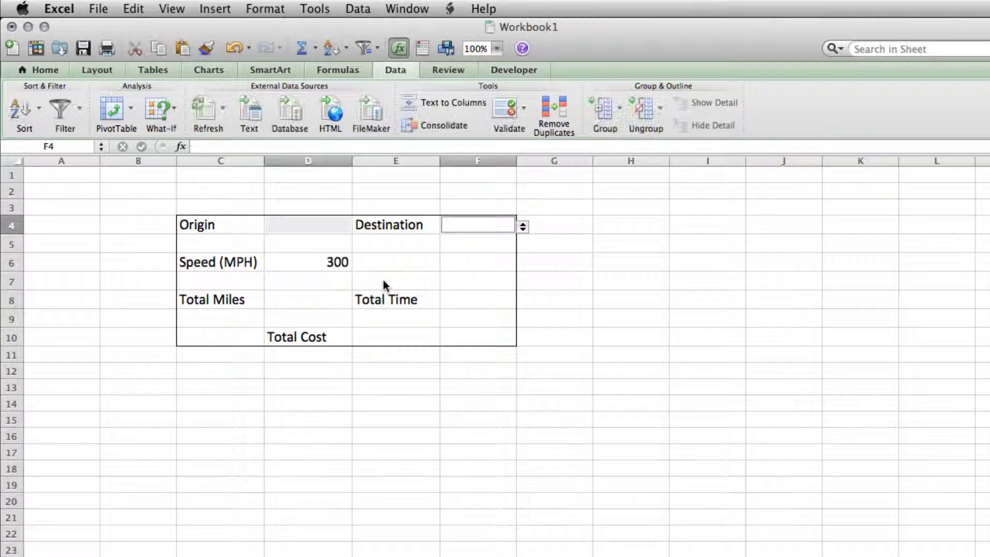
Pick NYC in the Origin dropdown and LA in the Destination dropdown
click(522, 226)
click(522, 227)
click(340, 219)
click(358, 227)
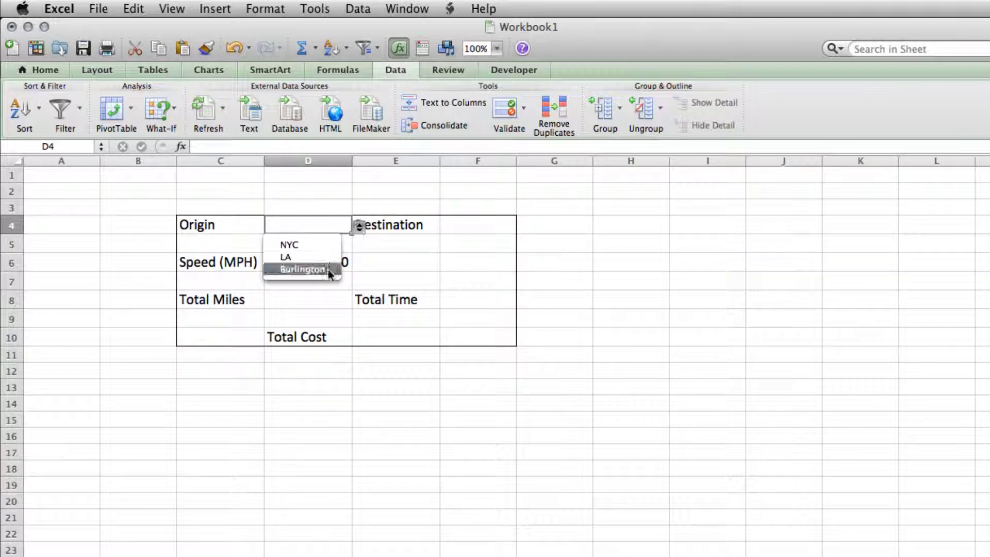
click(354, 226)
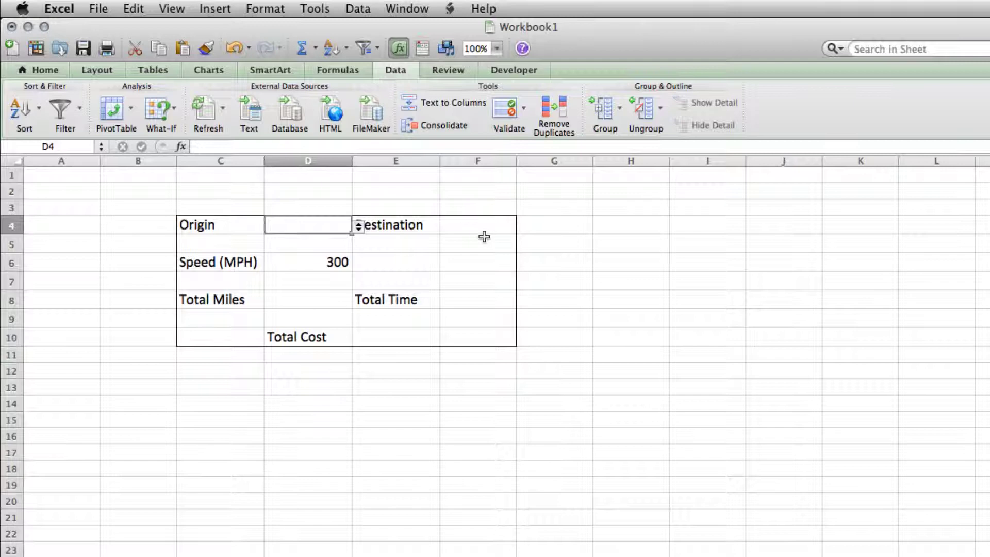
click(359, 226)
click(340, 238)
click(452, 225)
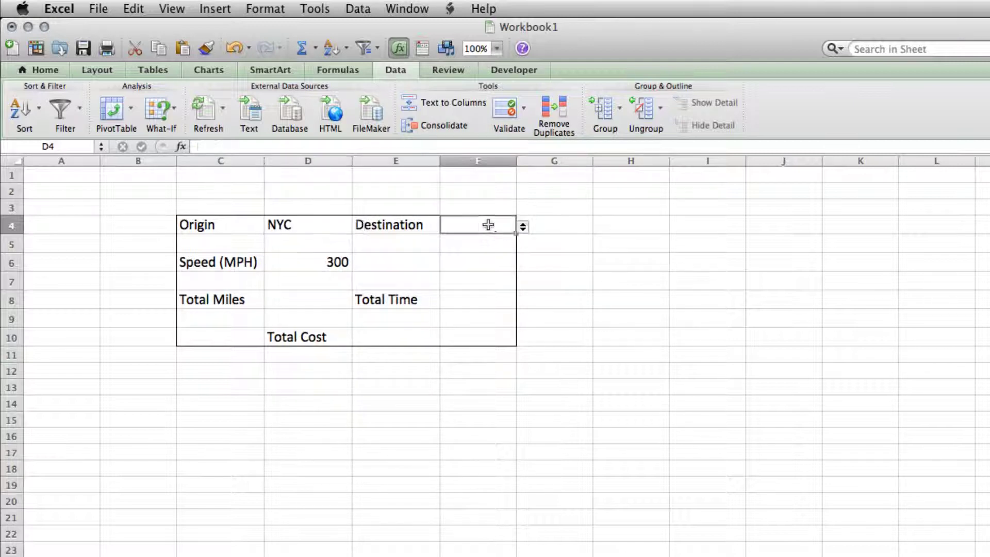
click(523, 227)
click(487, 256)
click(300, 304)
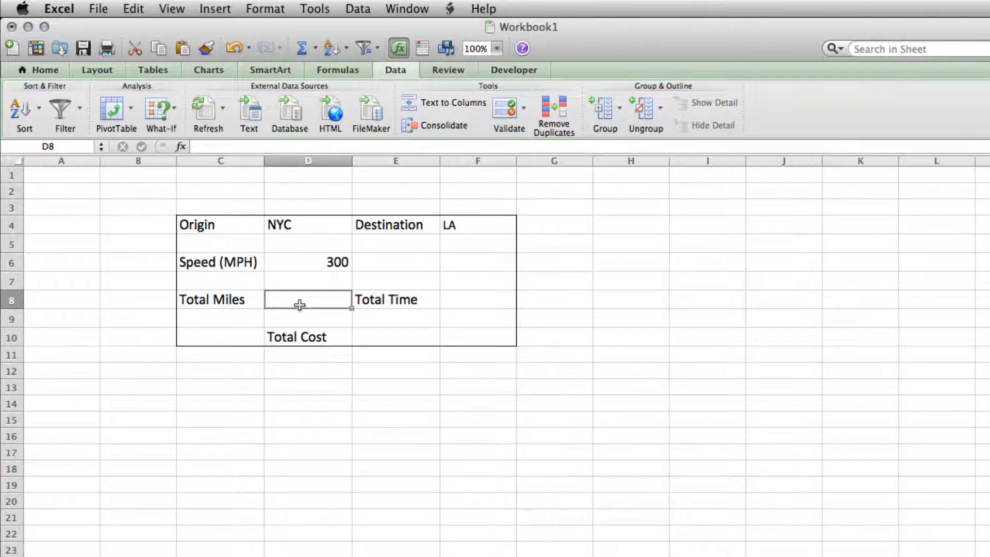
Begin the Total Miles formula in D8 with =Index(chart,Match(
text(=)
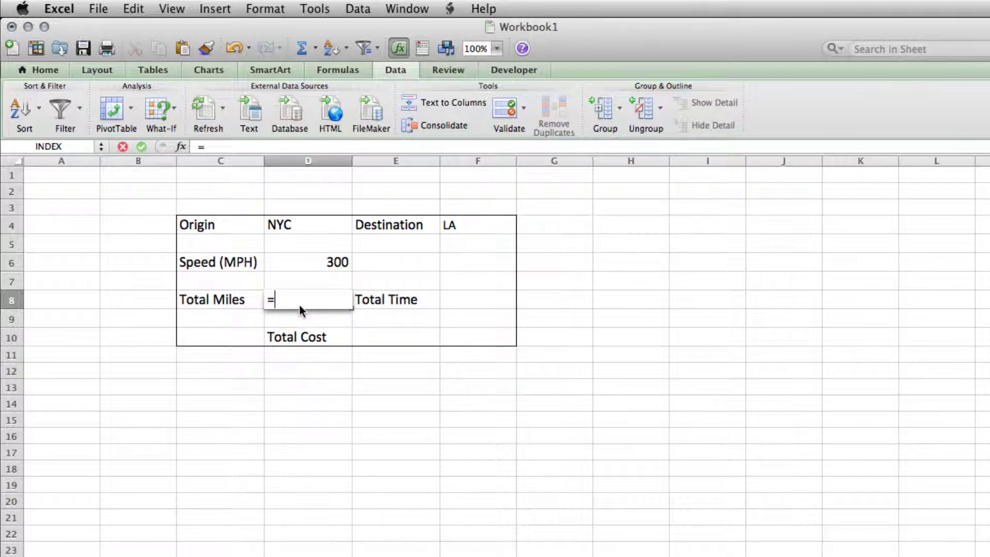
text(Index)
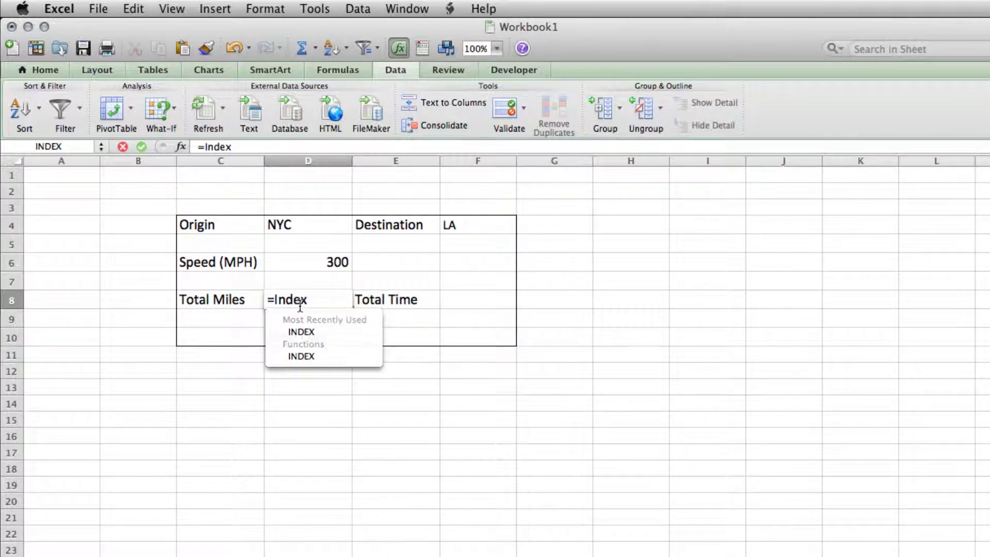
text(()
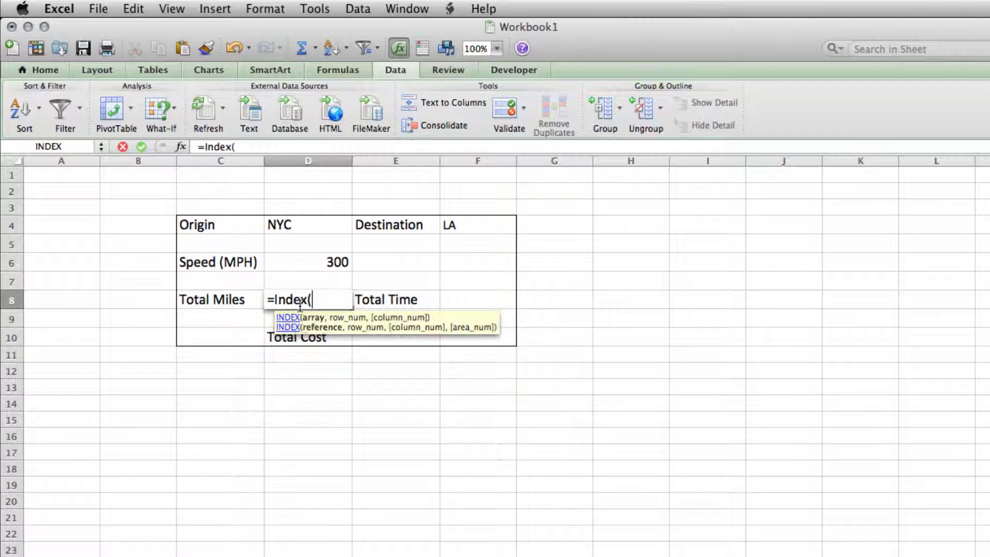
text(chart)
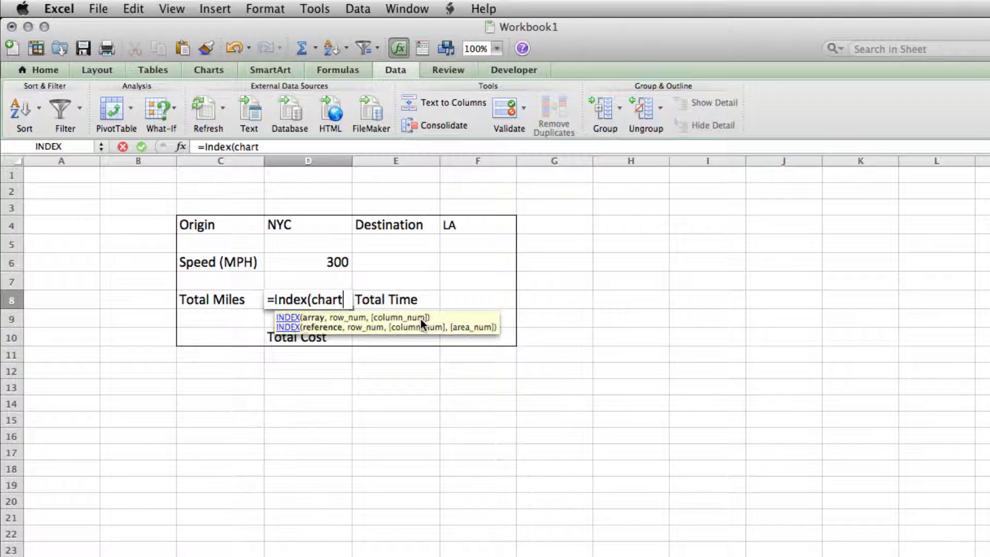
text(,M)
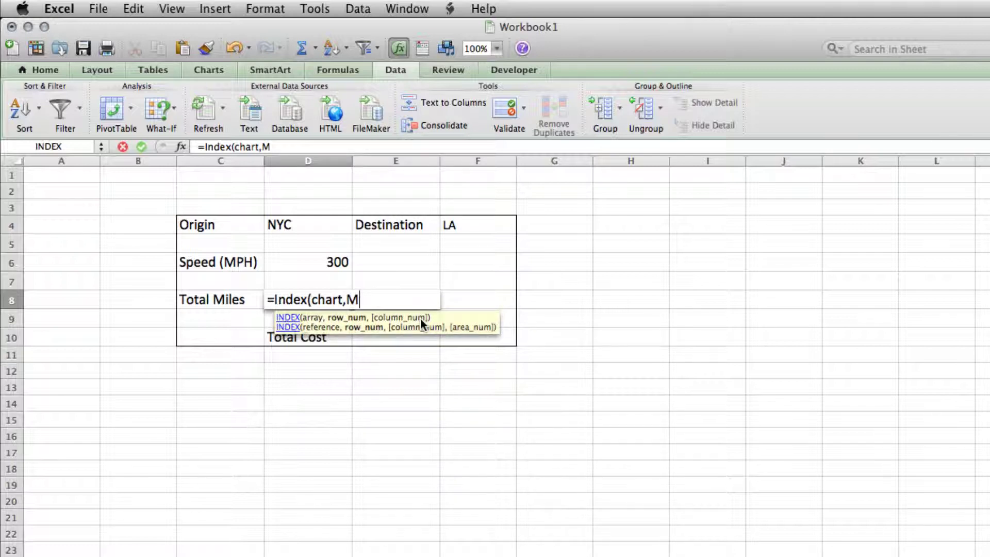
text(atch()
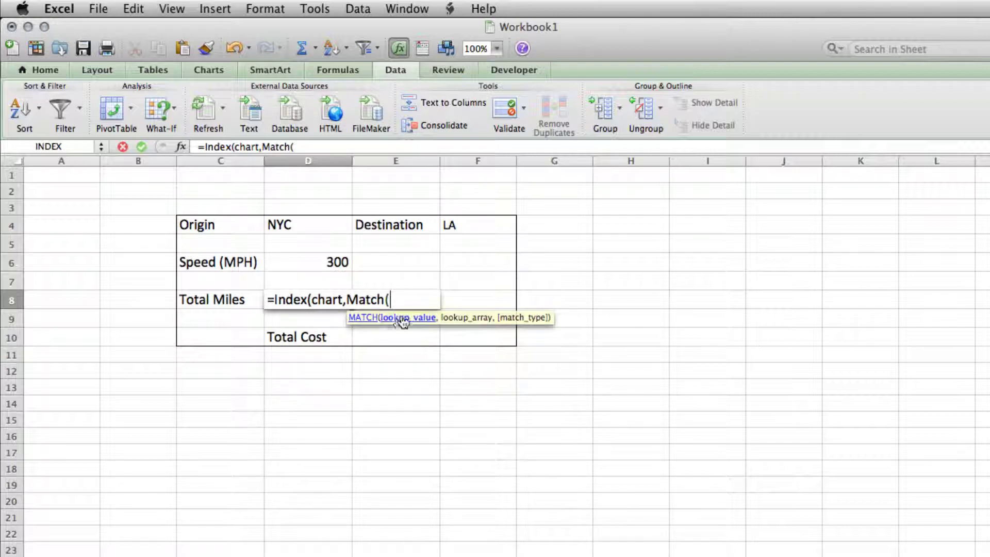
Finish the lookup matching D4 in cities_vert and F4 in cities_hori, giving 2500
click(288, 227)
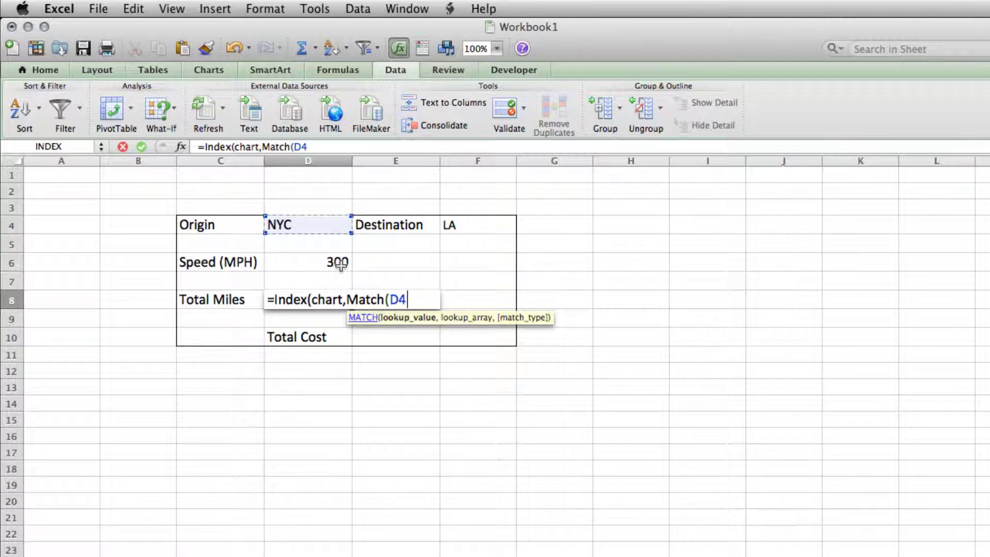
text(,)
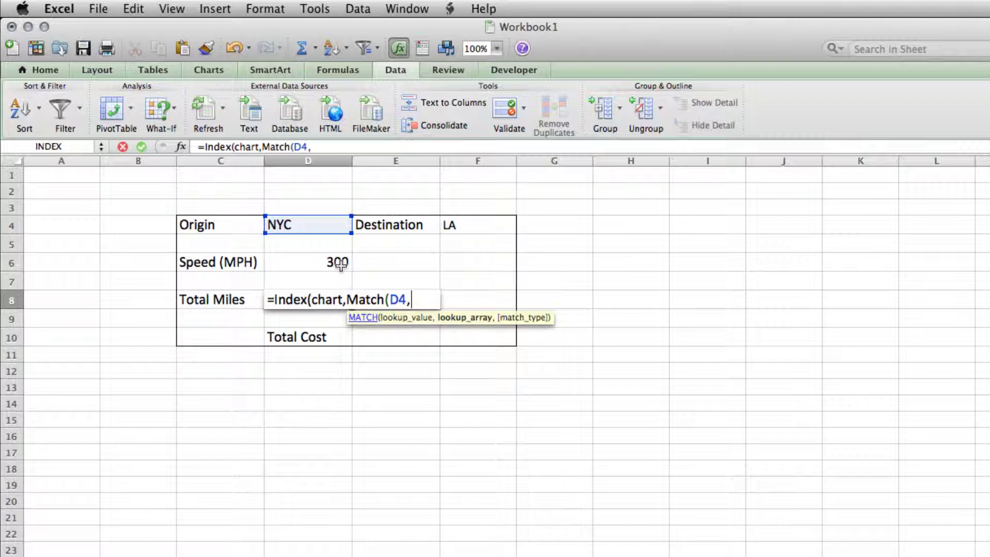
text(cities_)
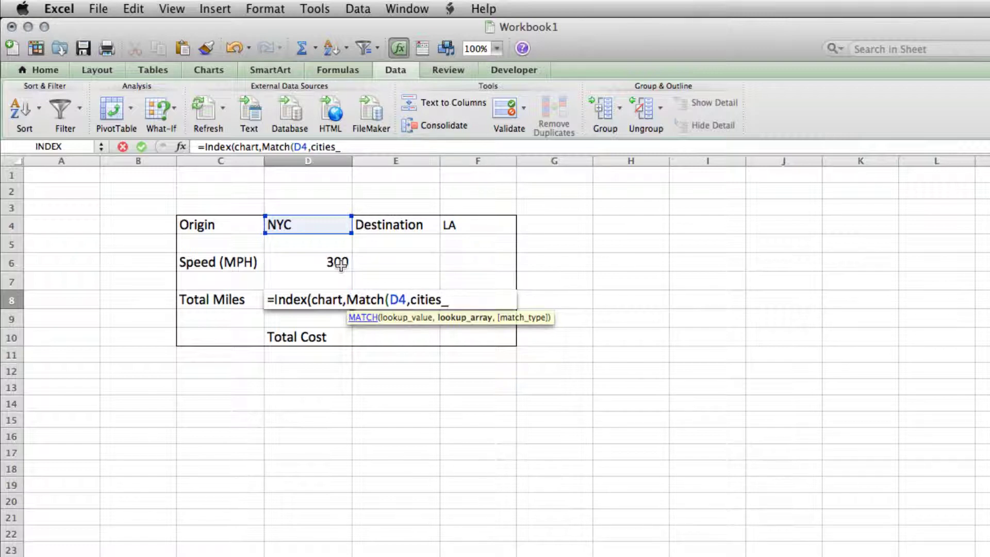
text(vert,)
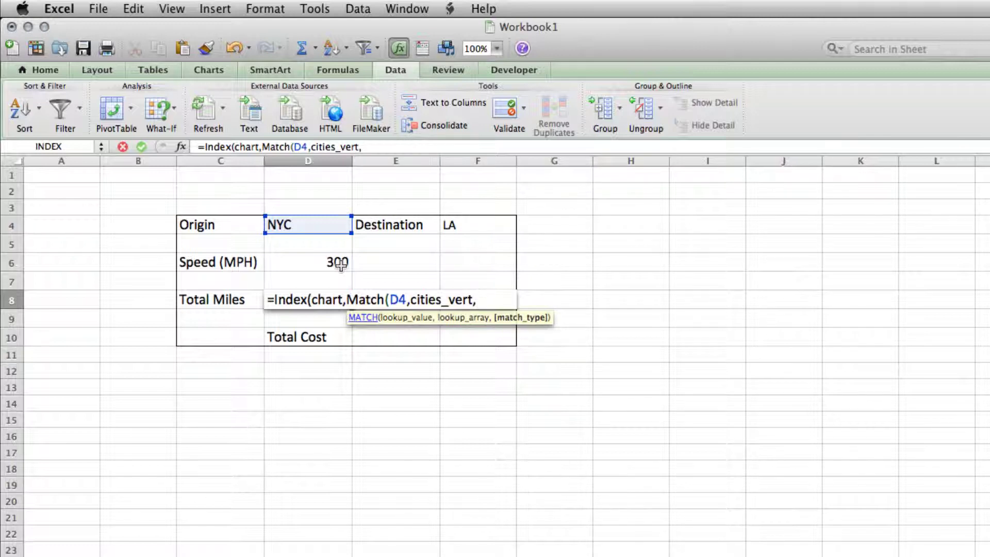
text(0)
text())
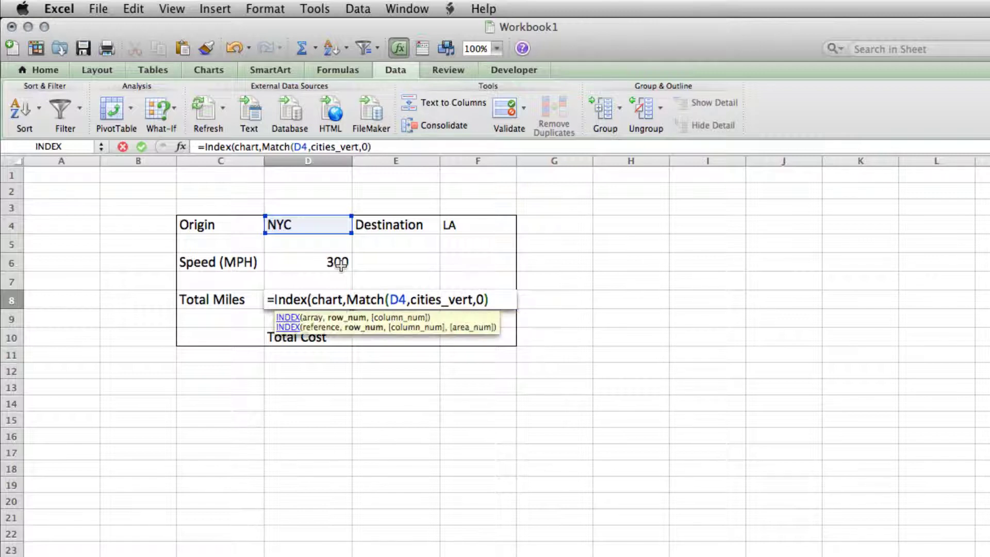
text(,)
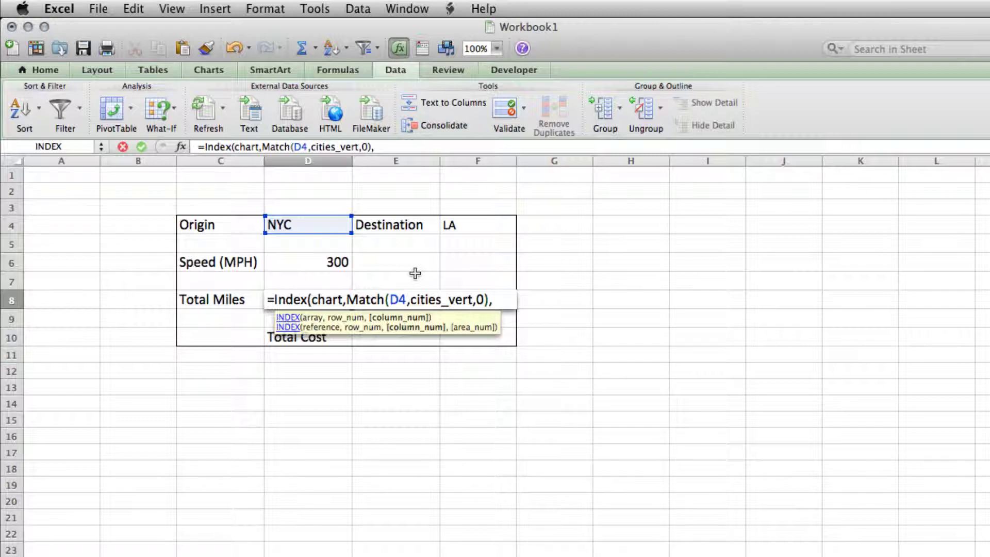
text(Match)
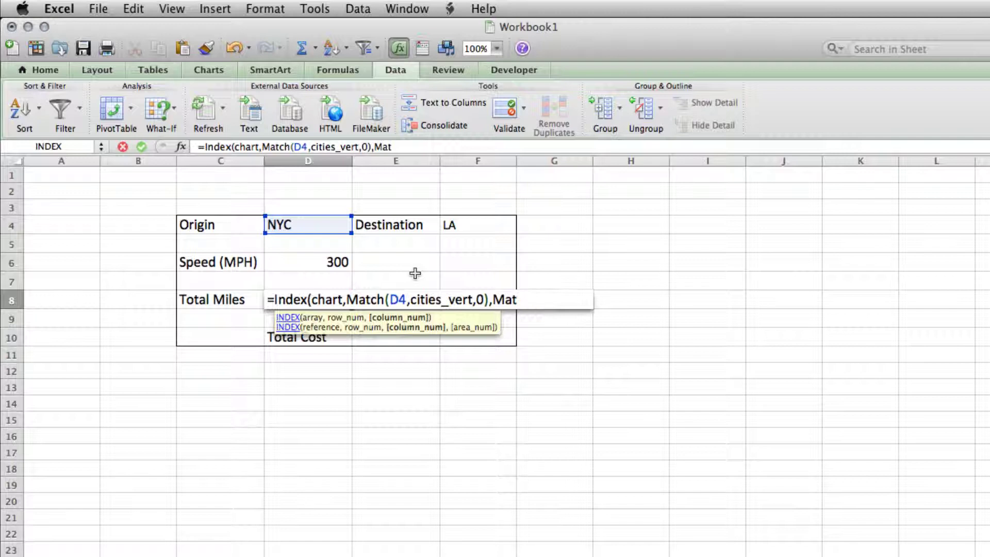
text(()
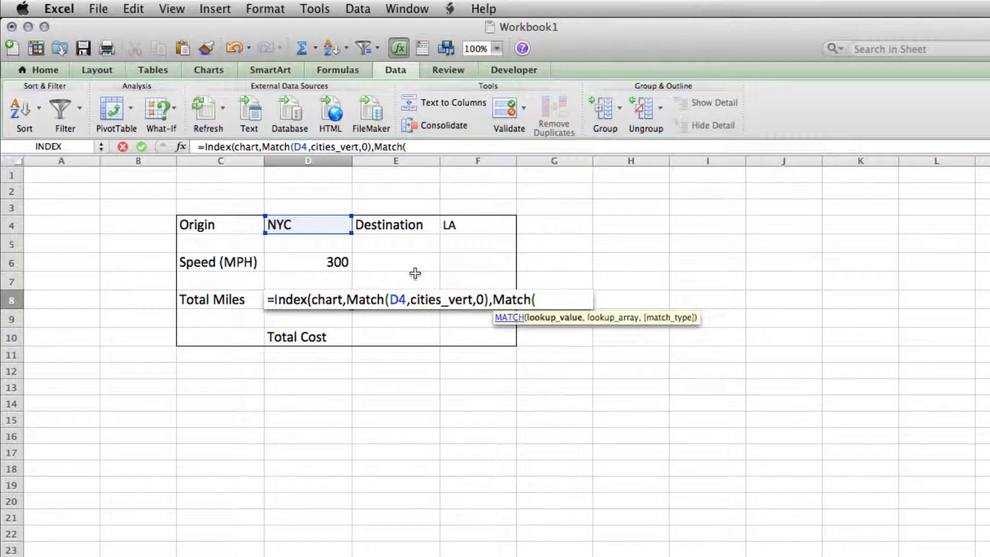
click(469, 225)
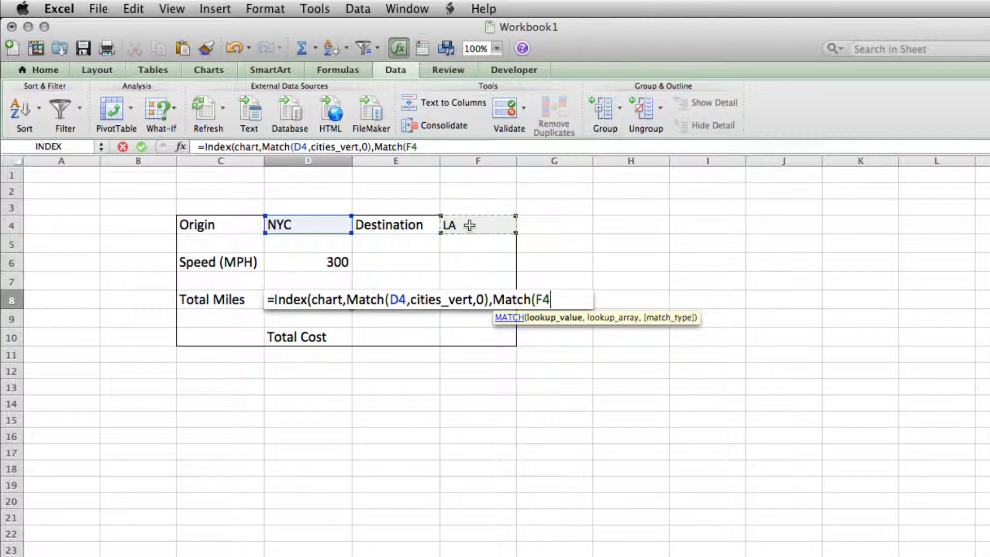
text(,)
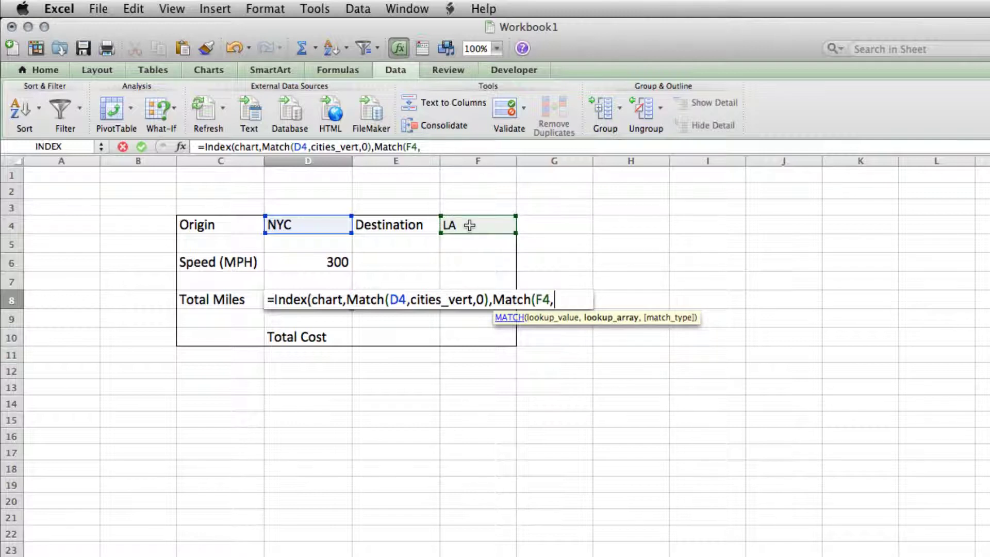
text(cities_)
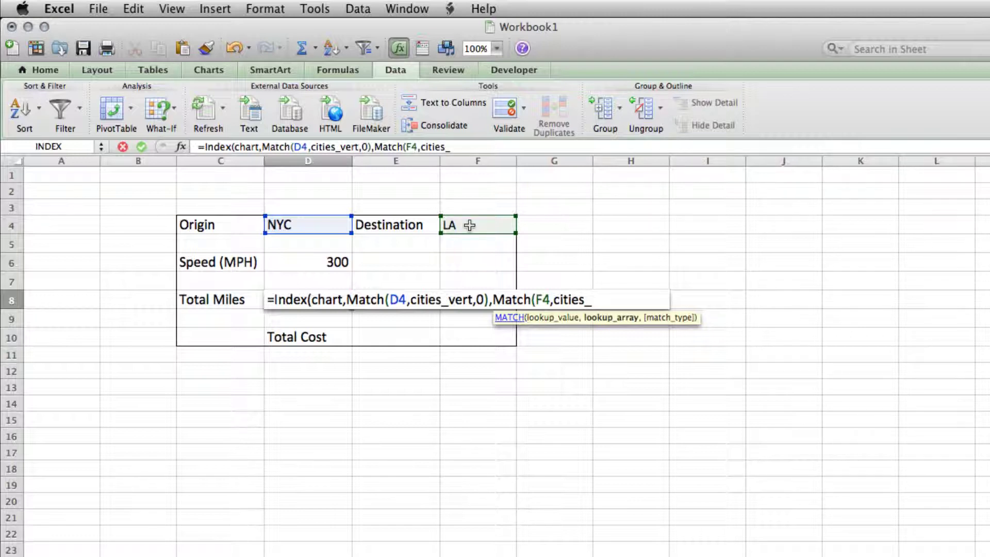
text(hori,)
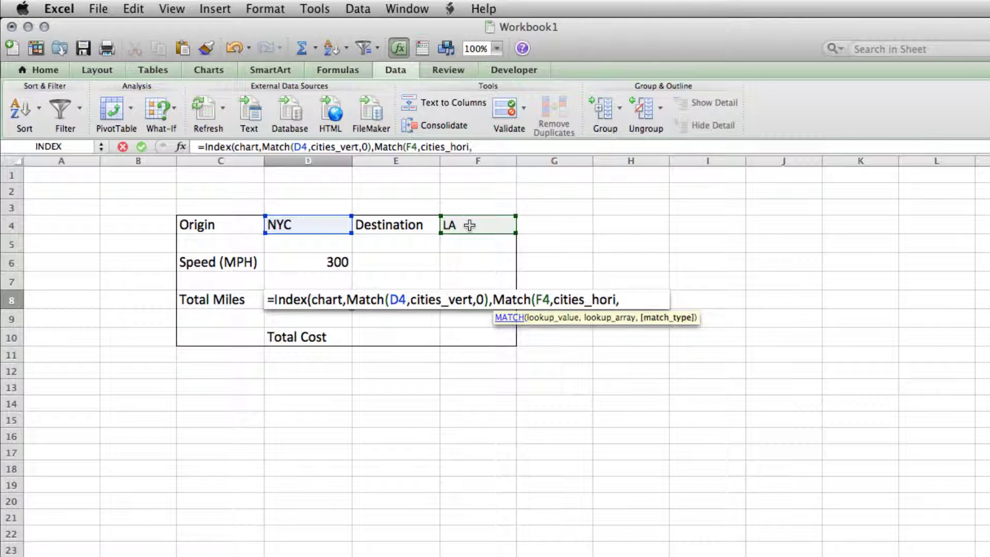
text(0)))
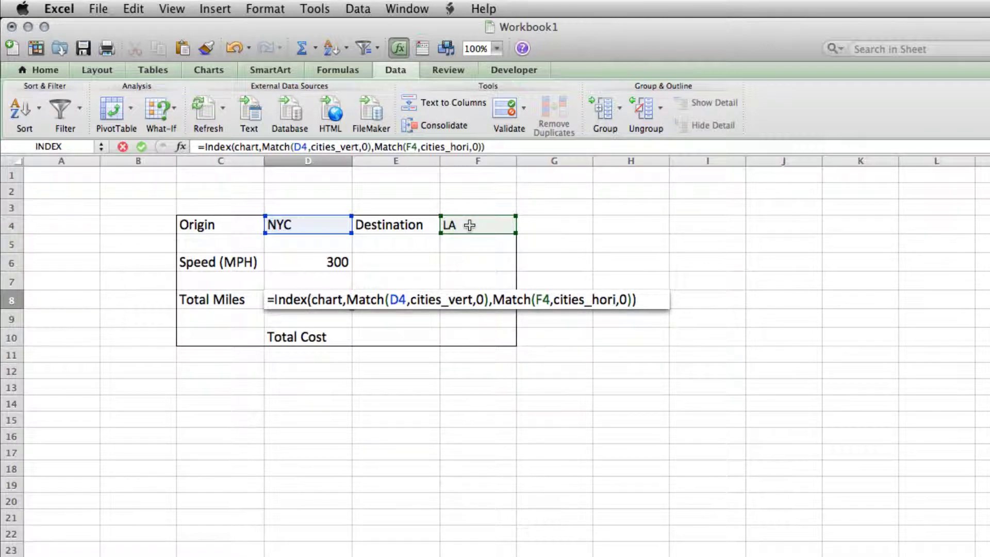
key(Return)
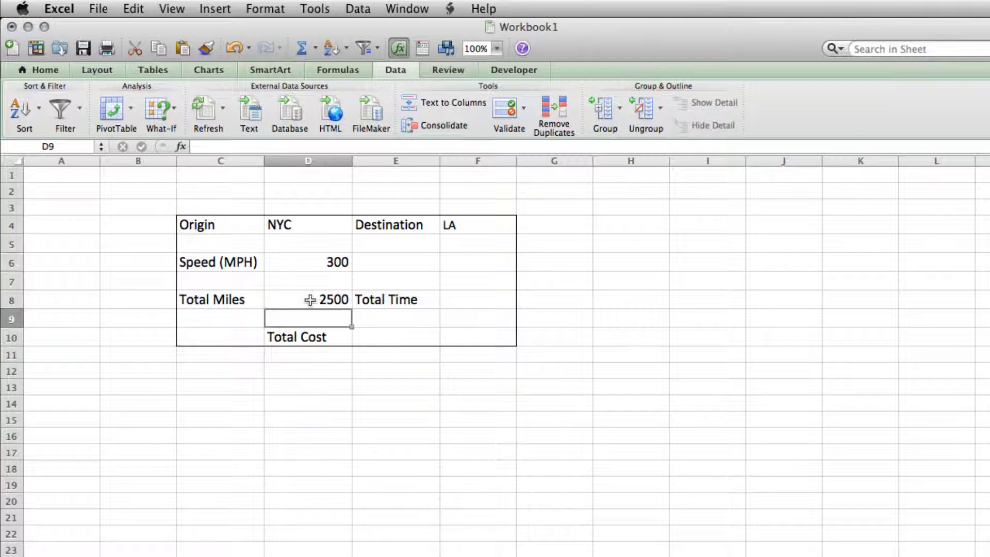
Test the distance lookup by switching the Destination to NYC and back to LA
click(309, 298)
click(500, 215)
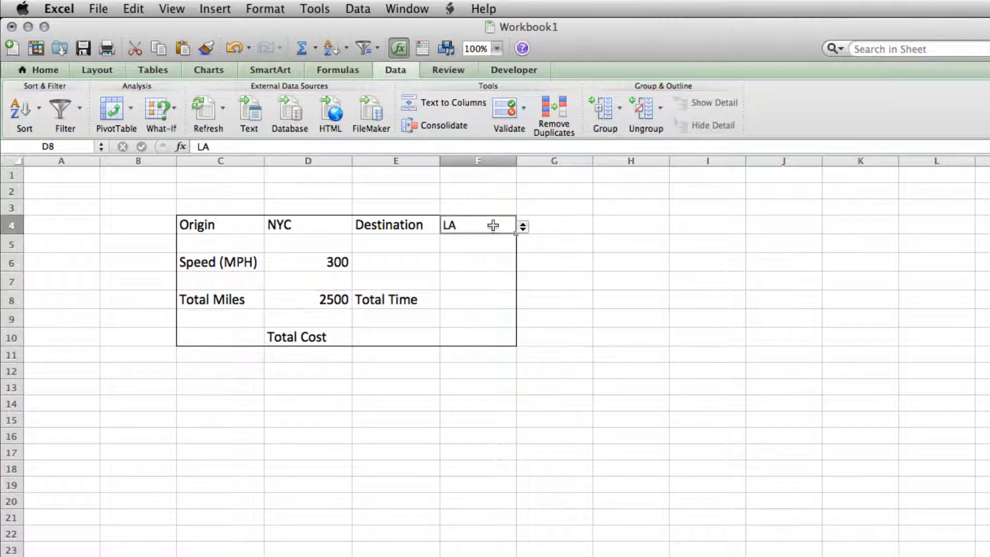
click(523, 227)
click(485, 255)
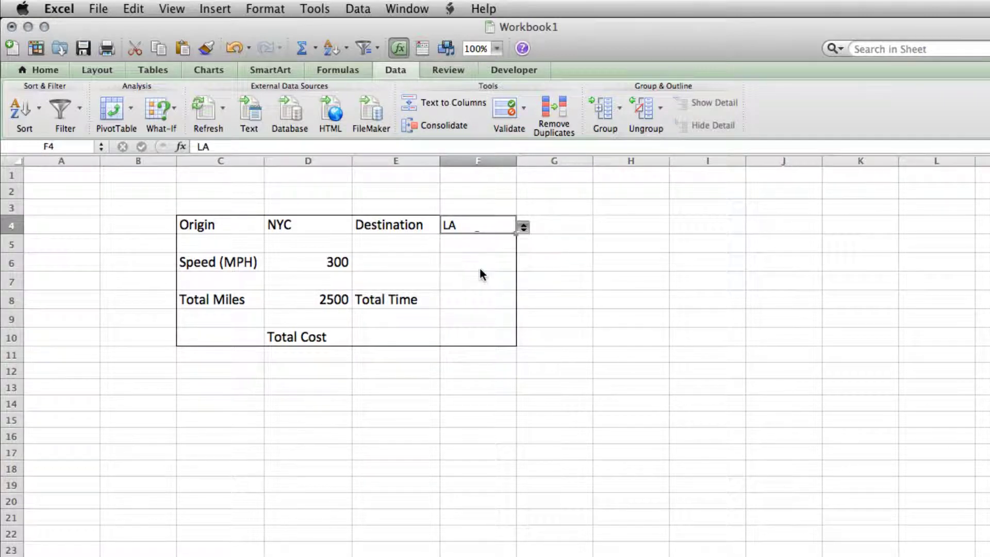
click(523, 227)
click(512, 245)
click(523, 226)
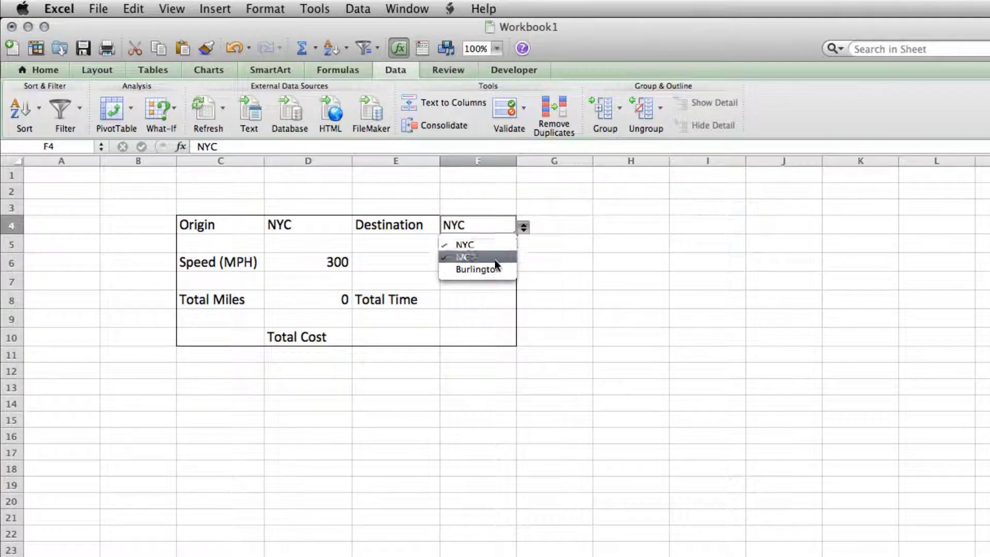
click(494, 258)
Try Burlington as Origin, then set it back to NYC and check the 300 speed
click(345, 224)
click(357, 227)
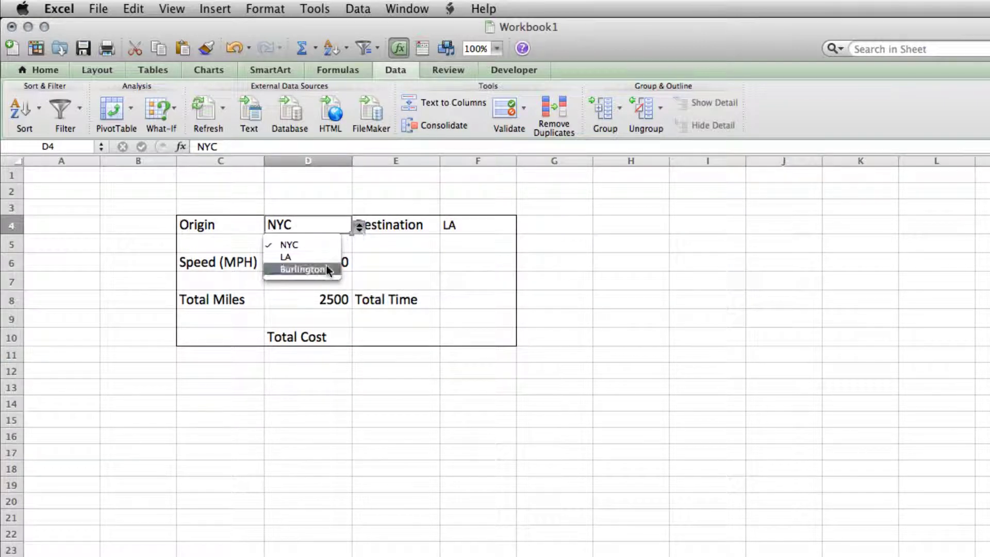
click(326, 267)
click(358, 227)
click(330, 246)
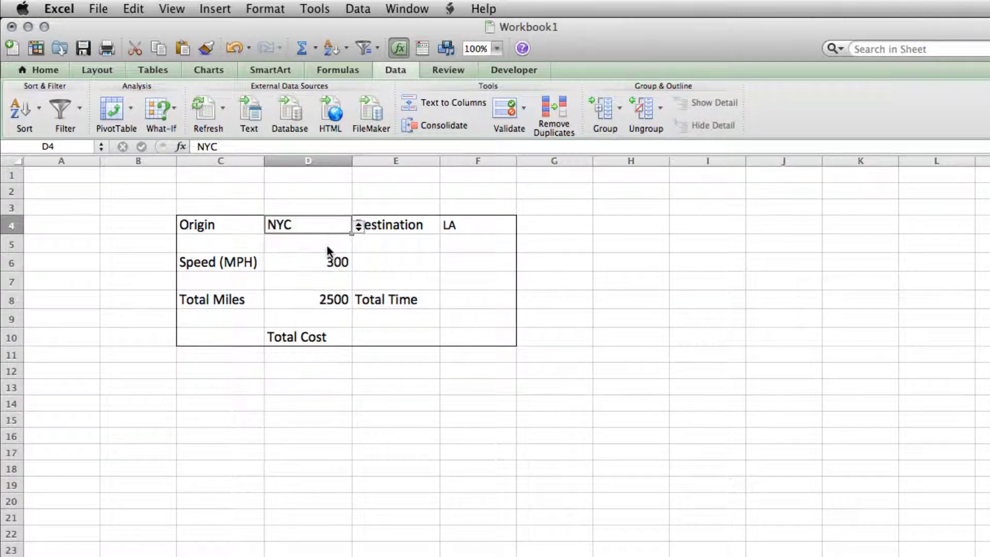
click(407, 244)
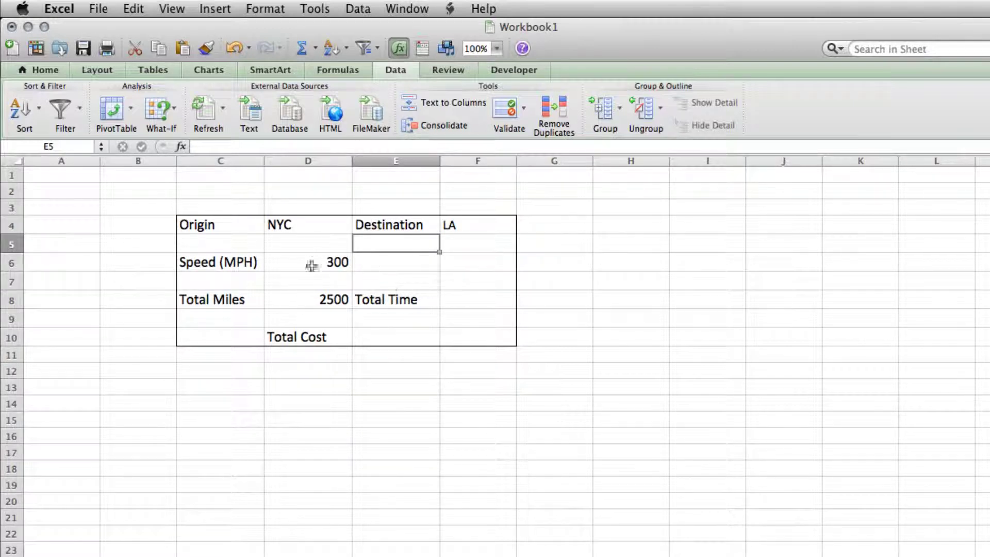
click(288, 263)
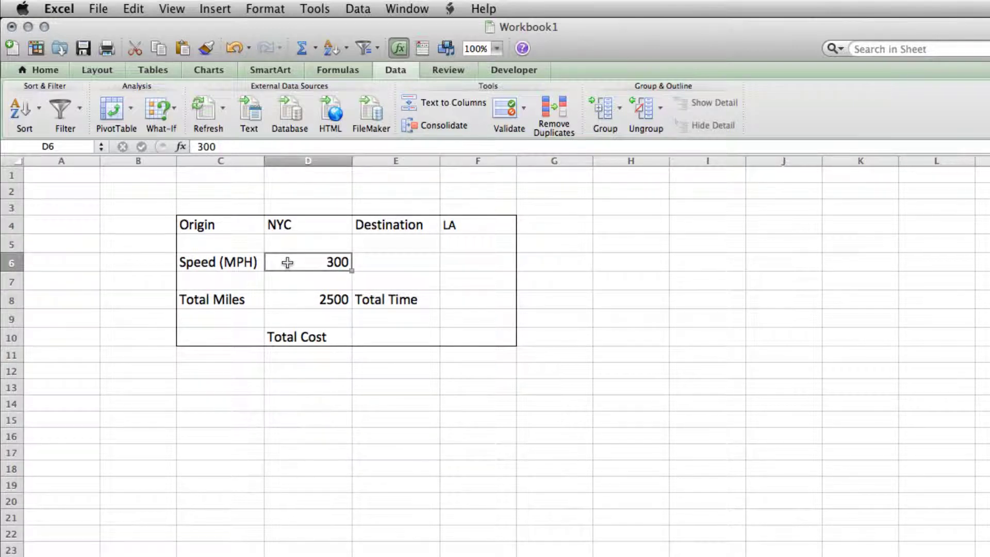
Enter =D8/D6 in the Total Time cell F8
click(472, 304)
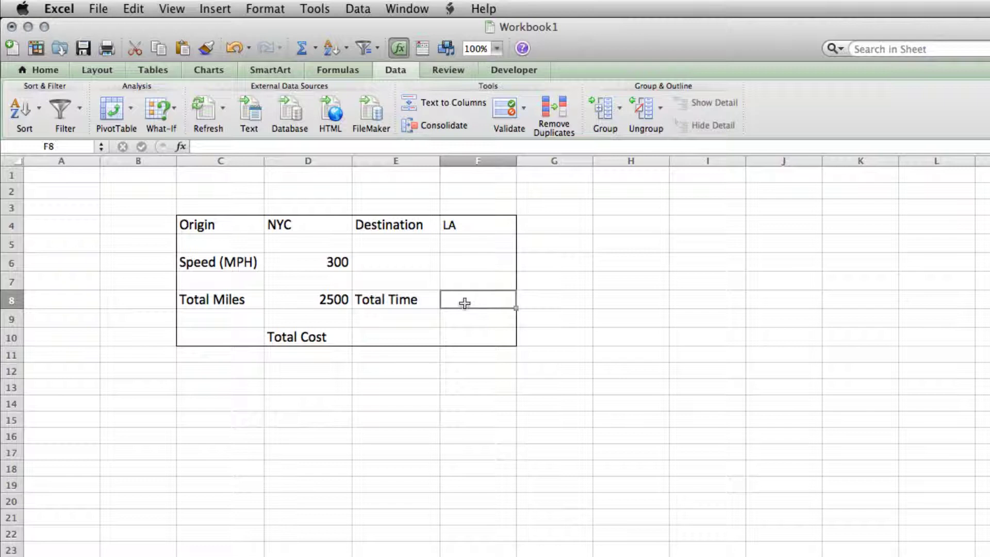
text(=)
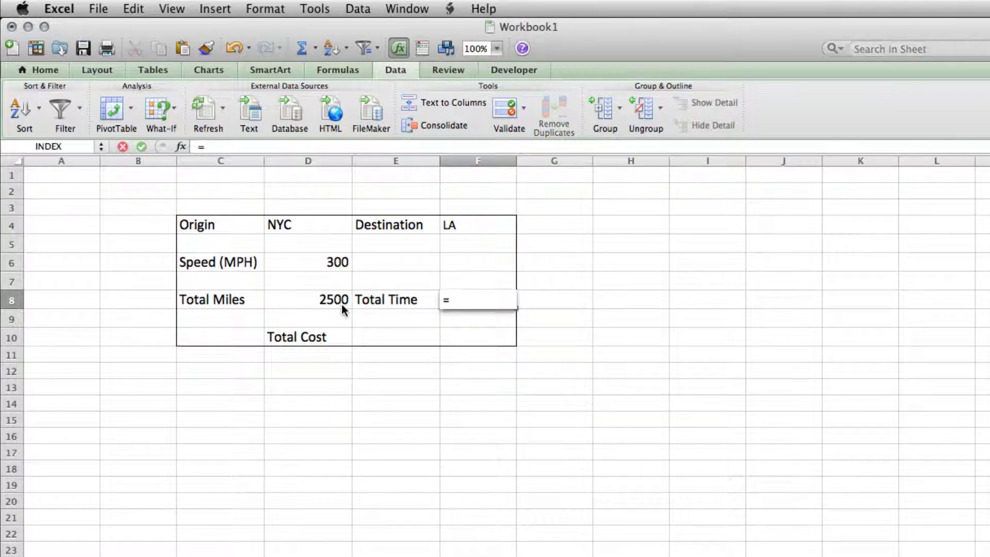
click(299, 295)
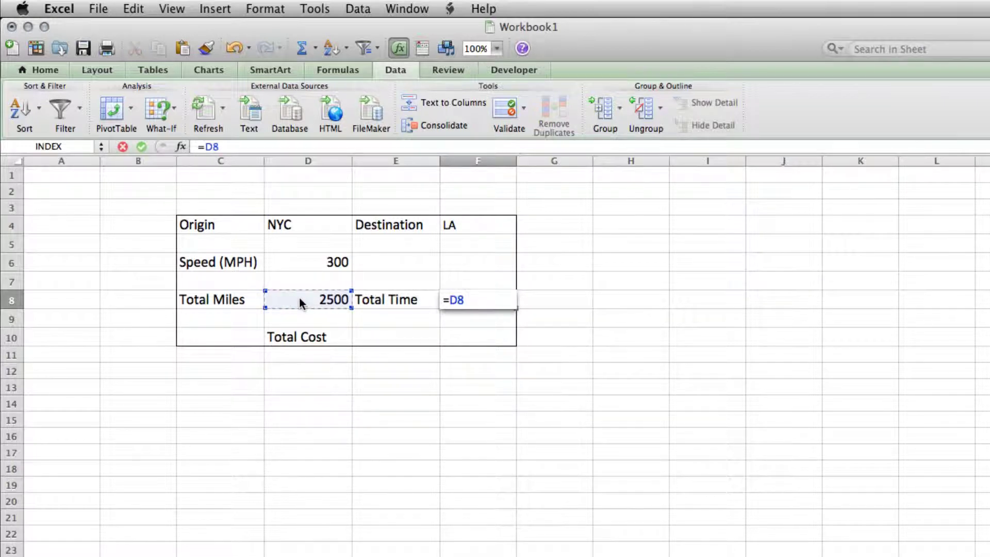
text(/)
click(306, 268)
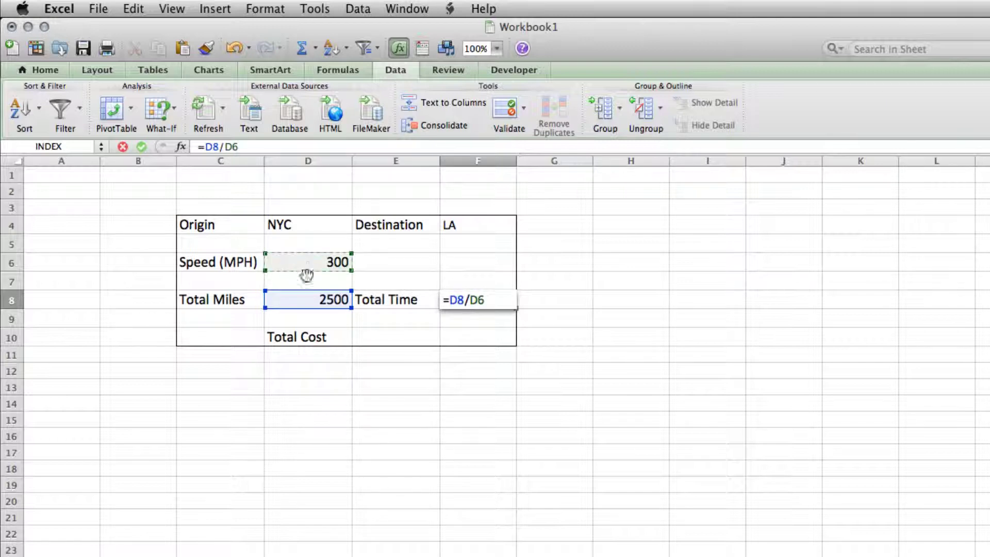
key(Return)
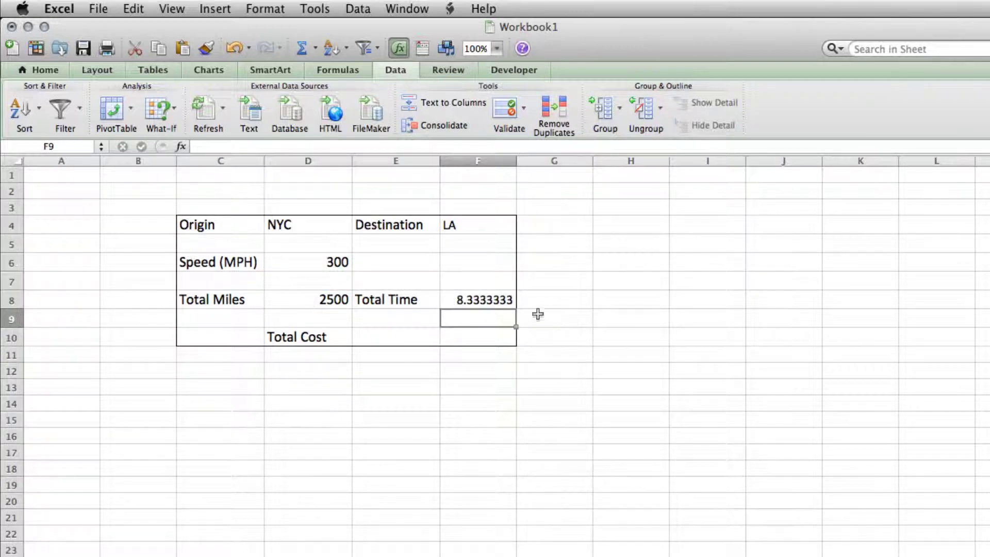
Decrease the decimals on F8 three times so Total Time shows 8.33
click(492, 300)
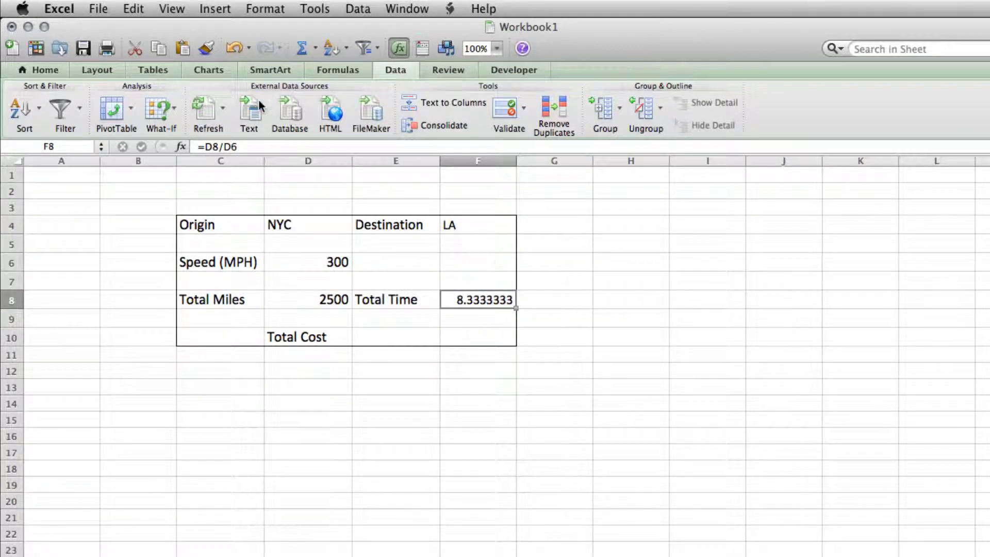
click(48, 68)
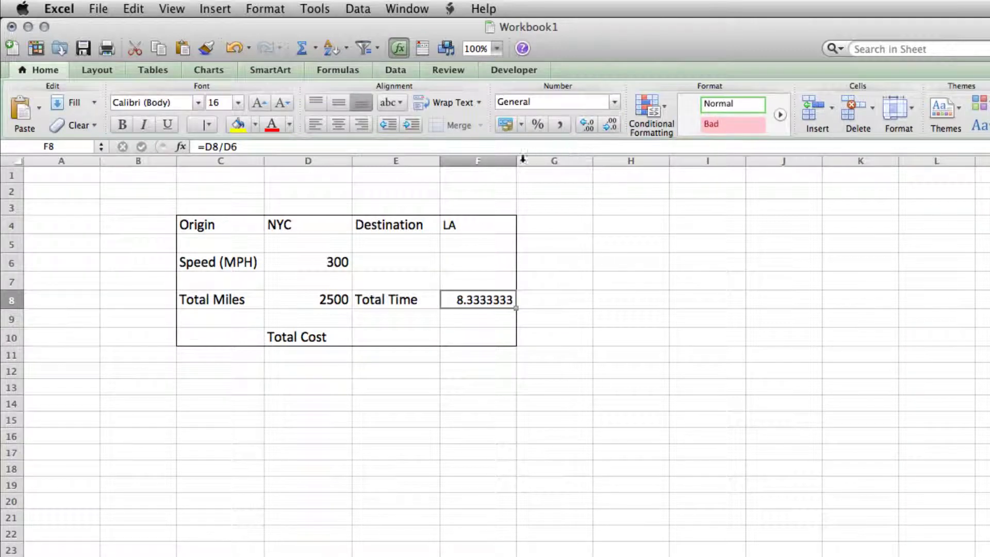
click(608, 124)
click(608, 124)
click(608, 123)
click(608, 124)
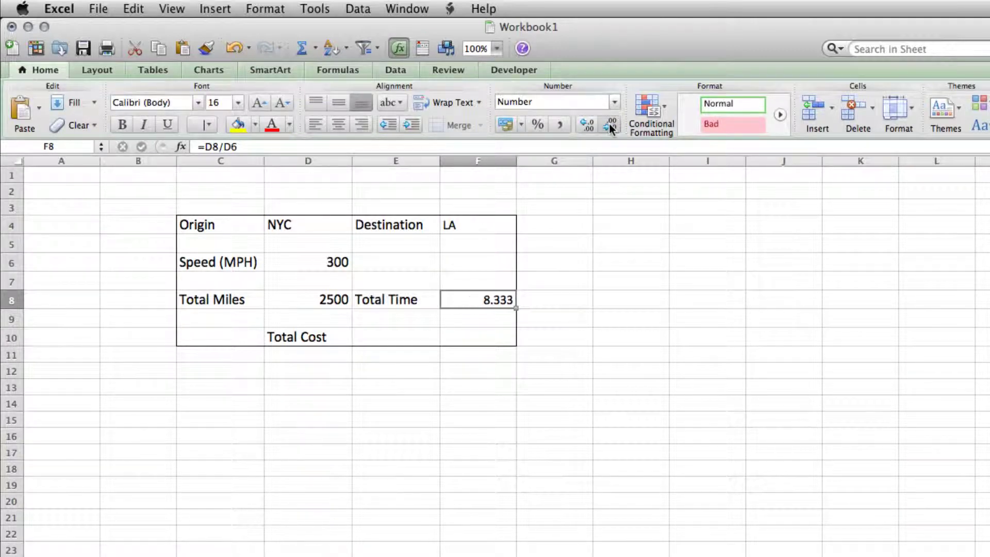
click(608, 124)
click(366, 339)
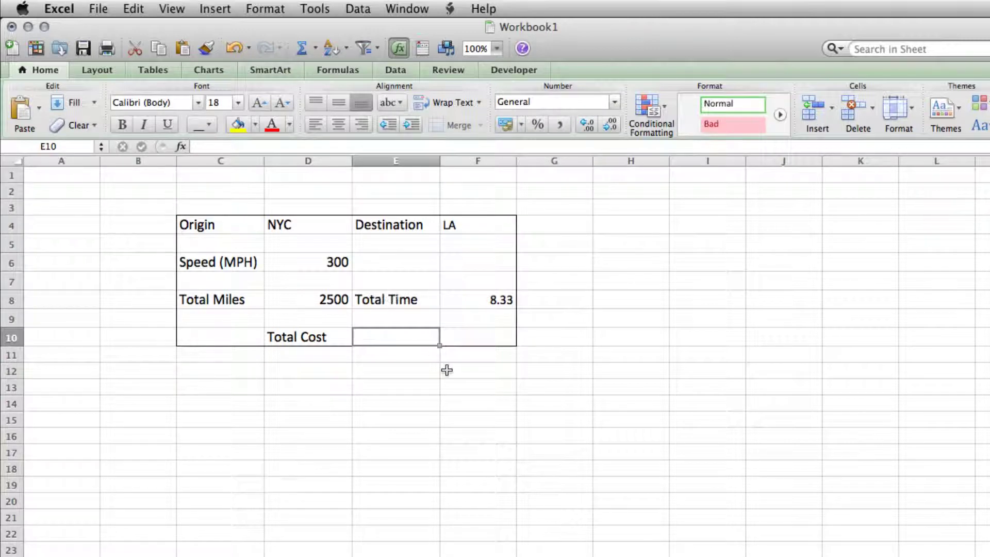
Add a 'Per Hour' label in E6 with a rate of 10000 in F6
click(403, 263)
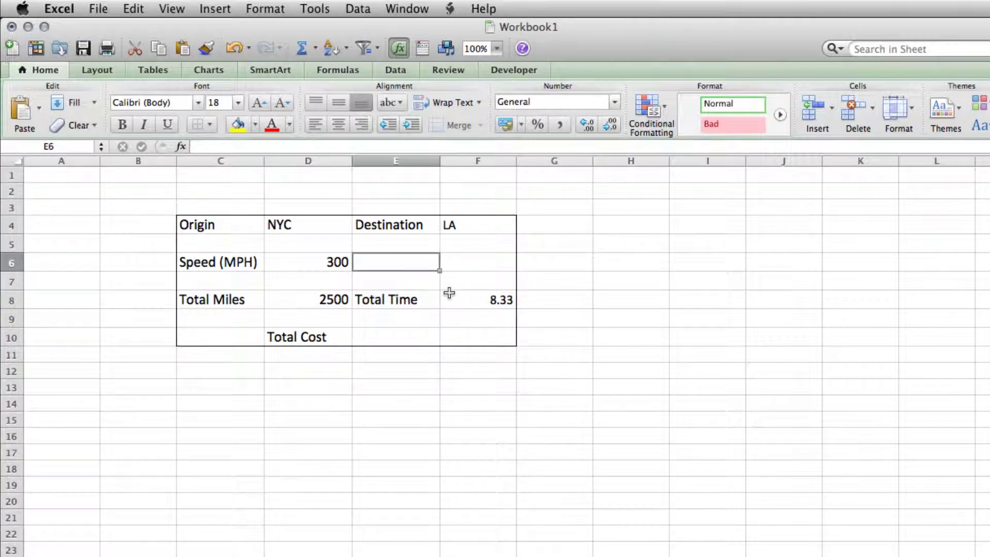
text(Per Hour)
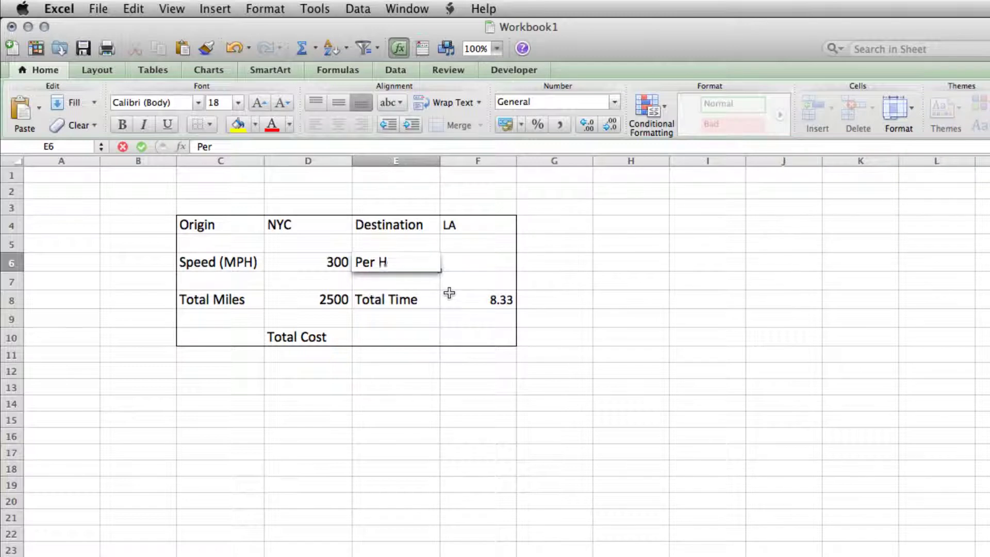
click(449, 262)
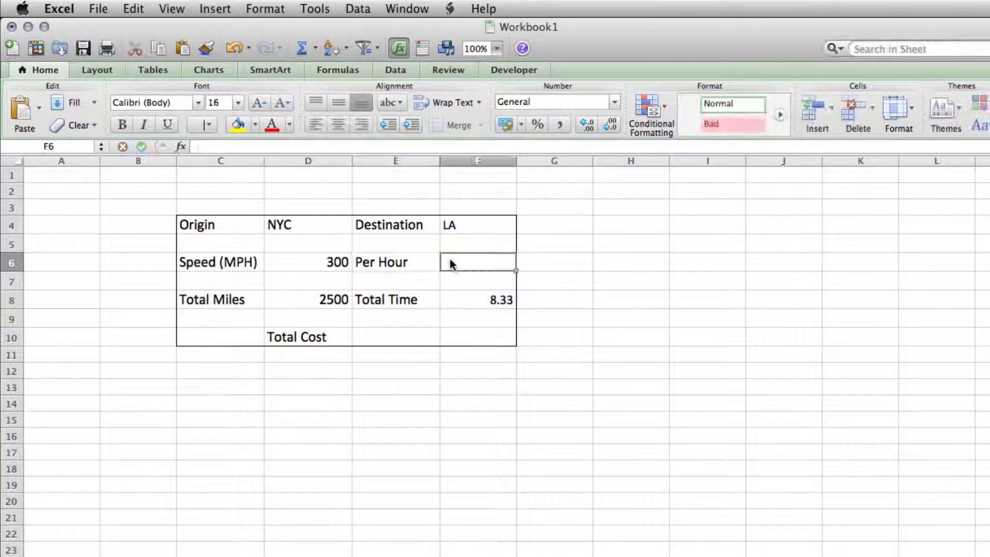
text(10000)
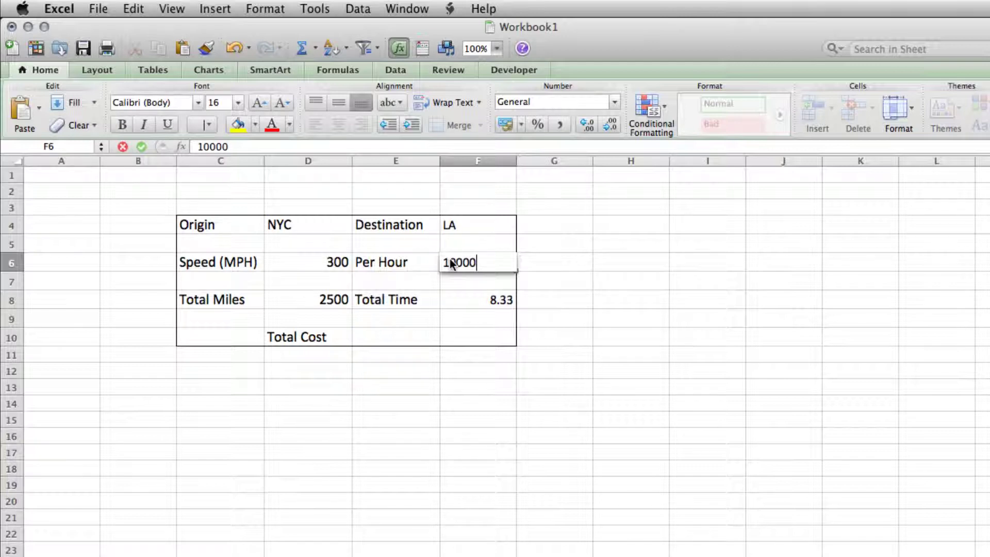
key(Return)
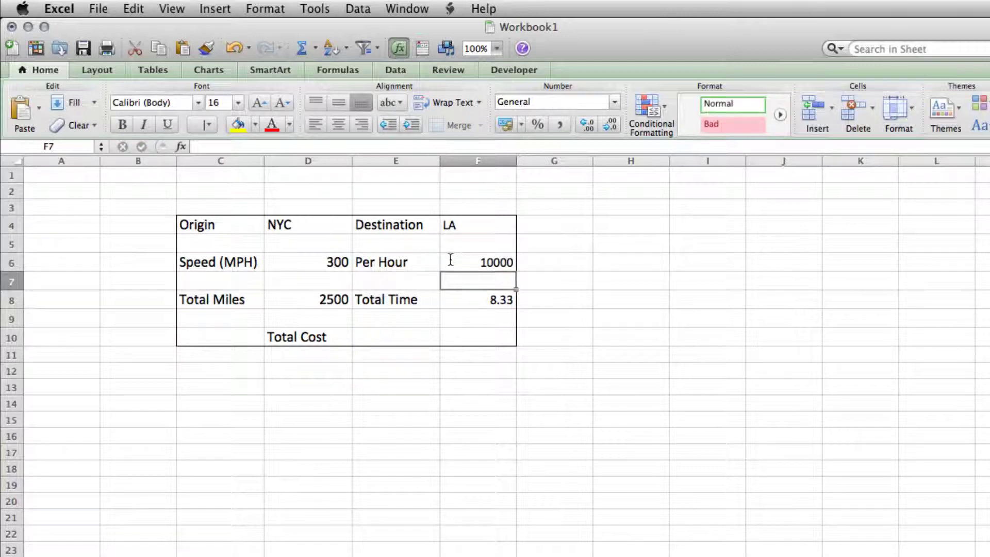
Enter =F8*F6 in Total Cost E10, giving 83333.3333
click(404, 338)
text(=)
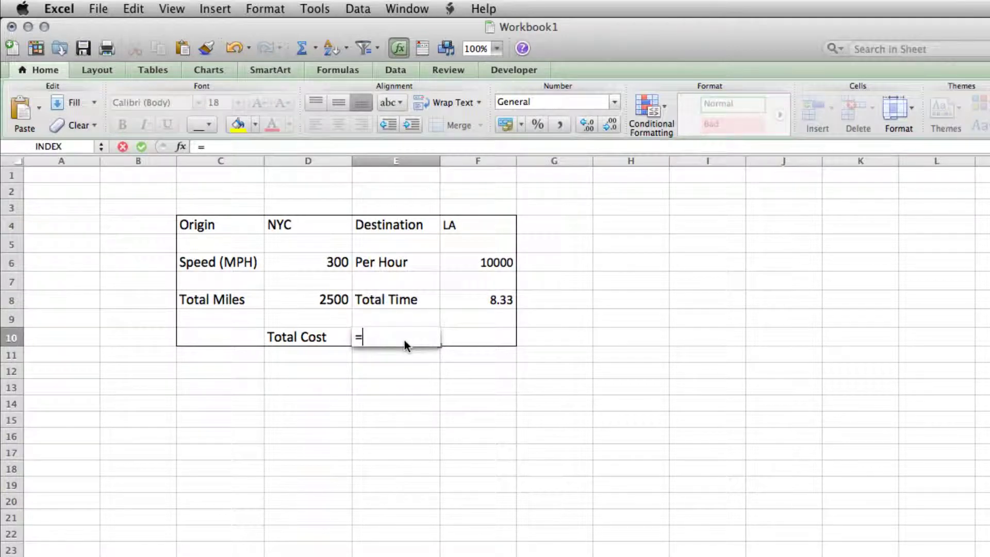
click(484, 299)
text(*)
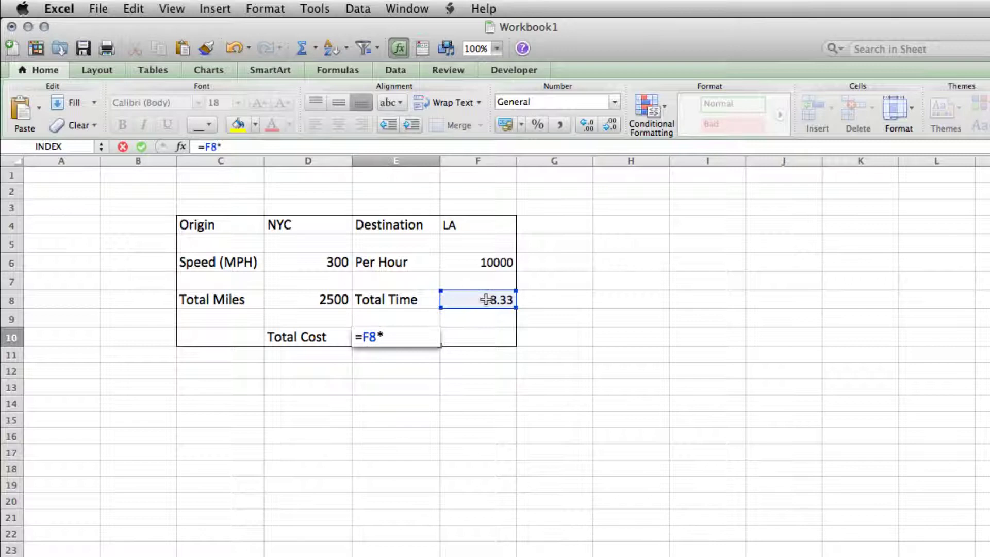
click(487, 262)
key(Return)
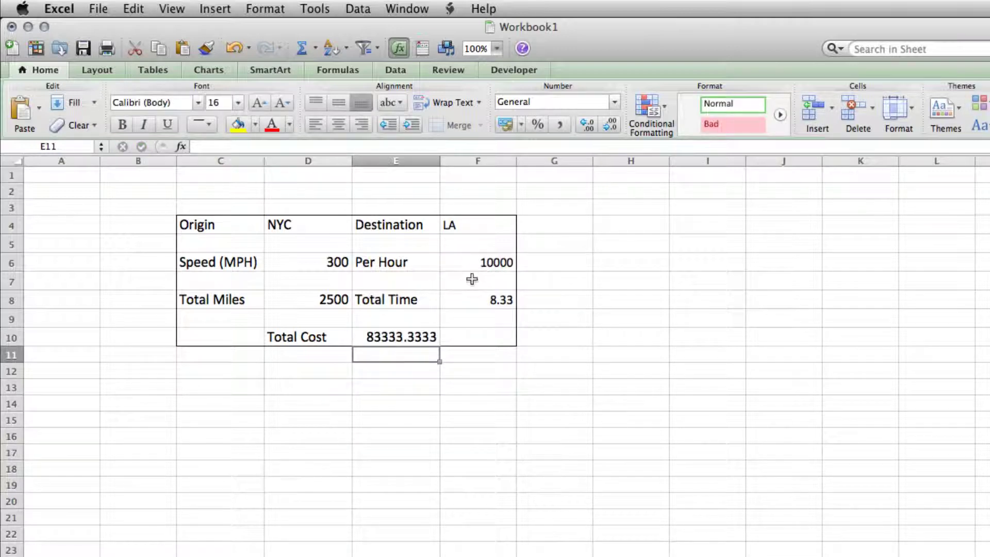
click(409, 338)
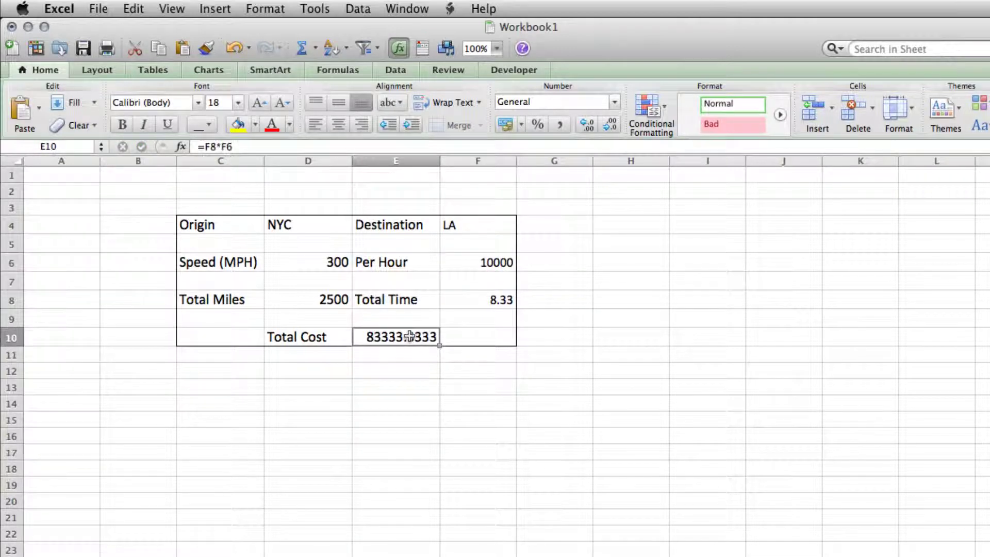
Apply the Currency number format to Total Cost E10, showing $83,333.33
click(614, 101)
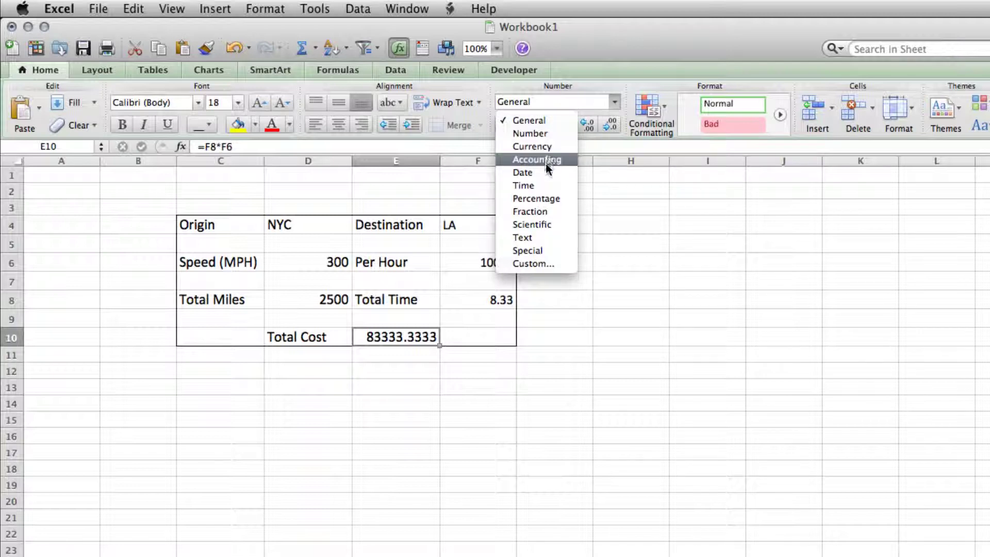
click(535, 147)
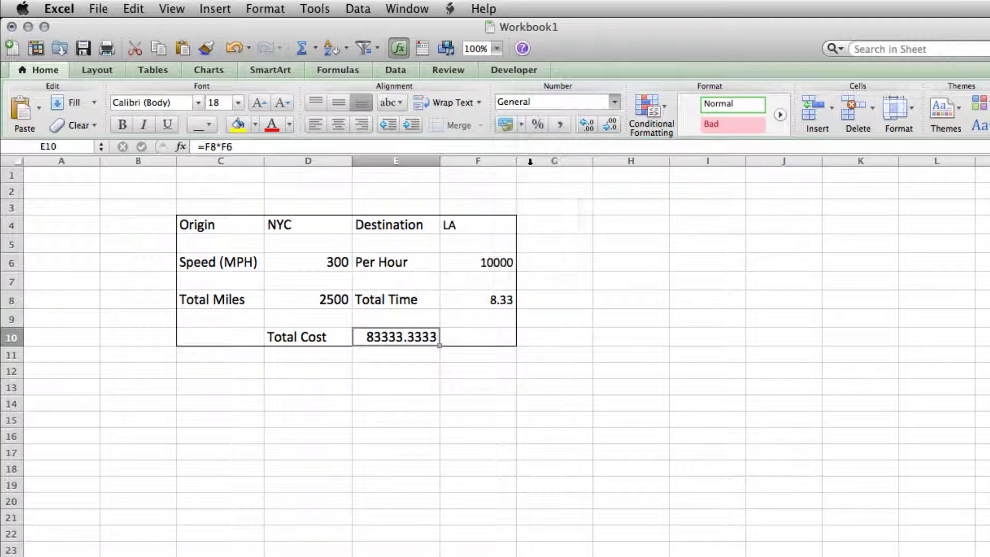
click(415, 392)
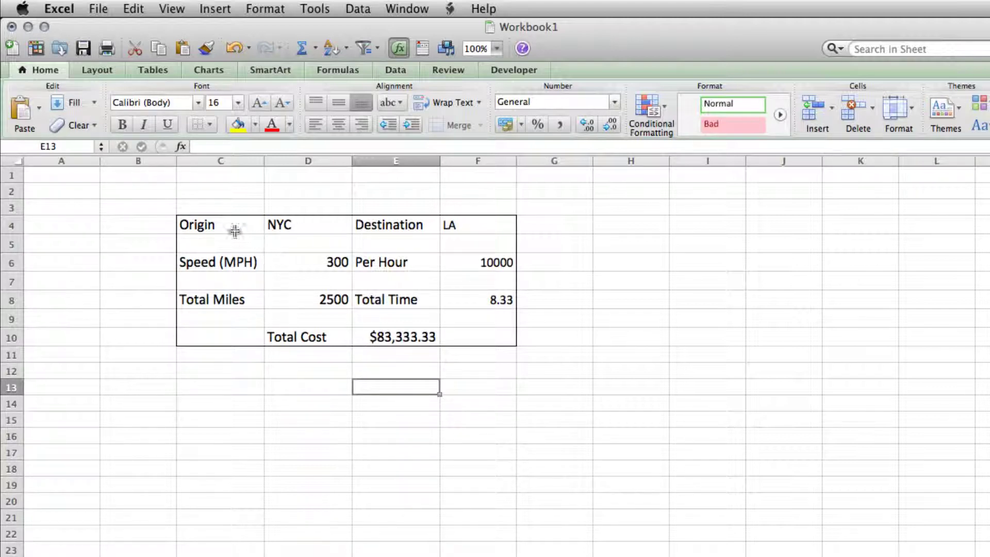
mouse_move(203, 223)
mouse_down()
mouse_move(387, 258)
mouse_move(473, 327)
mouse_move(495, 330)
mouse_up()
click(563, 334)
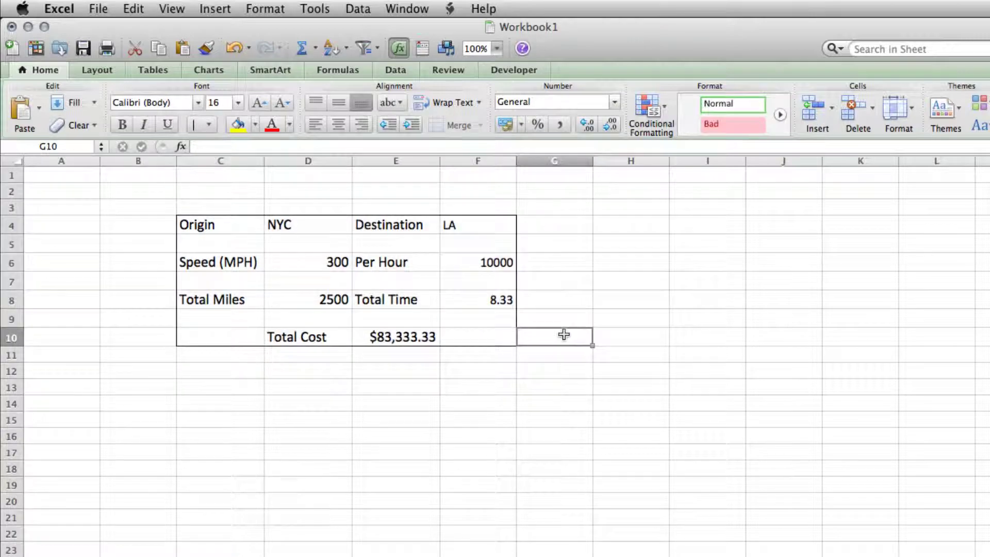